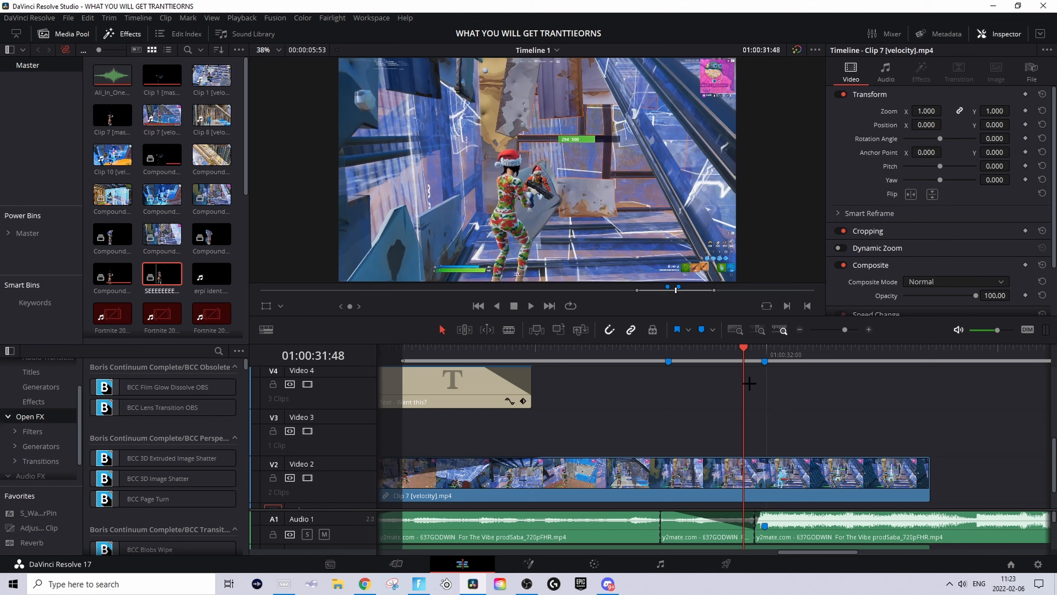
Step: Play back the timeline from the earlier marker through the shot at the later marker
left_click(669, 347)
key("space")
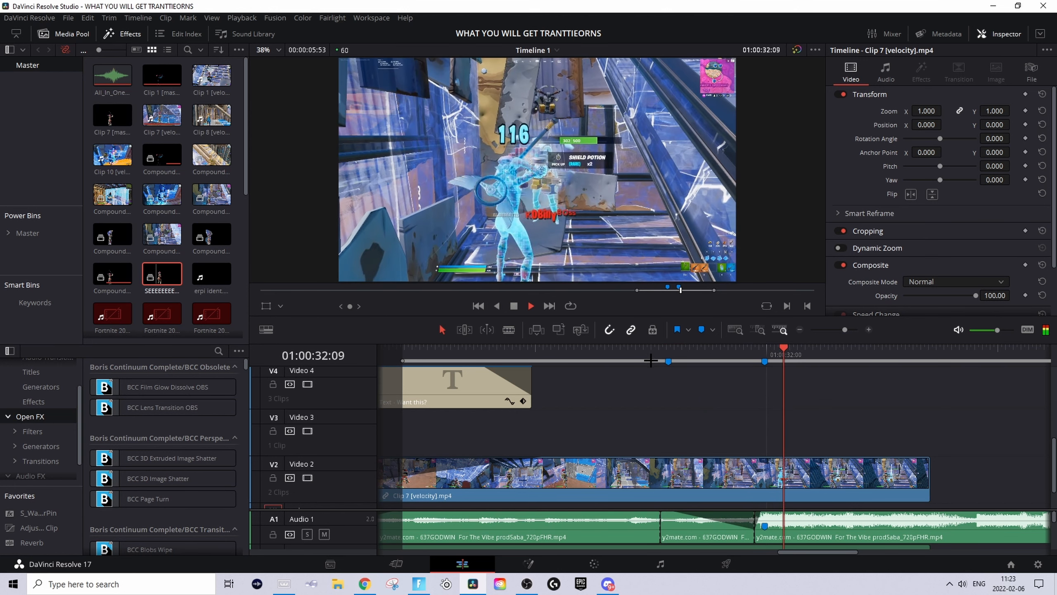
key("space")
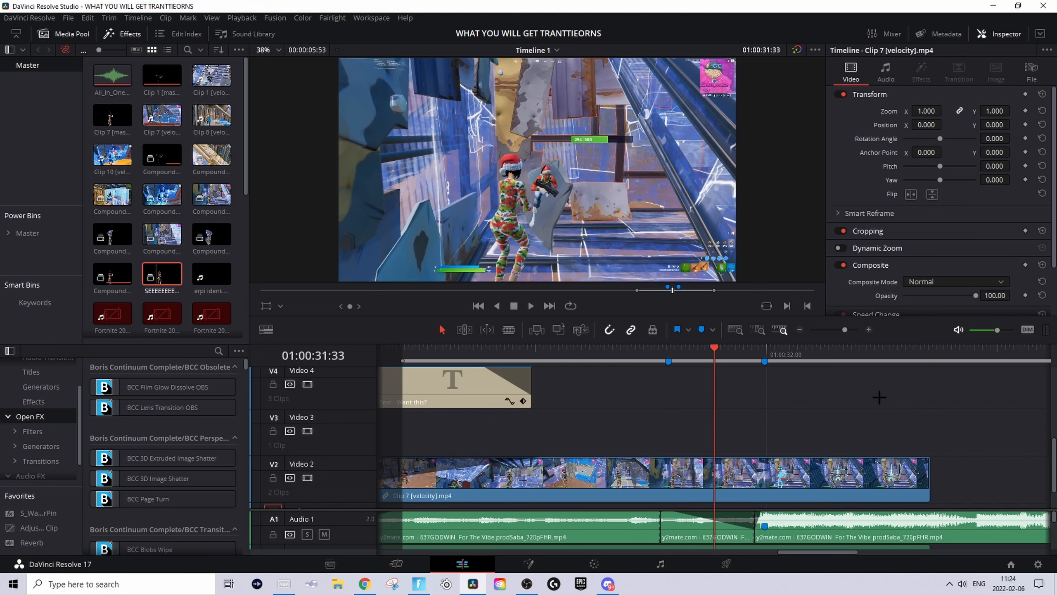
Step: Undo the earlier timeline marker and place the playhead on Marker 1 at 01:00:31:59
key("ctrl+z")
key("ctrl+s")
left_click(760, 329)
left_click(751, 352)
key("Right")
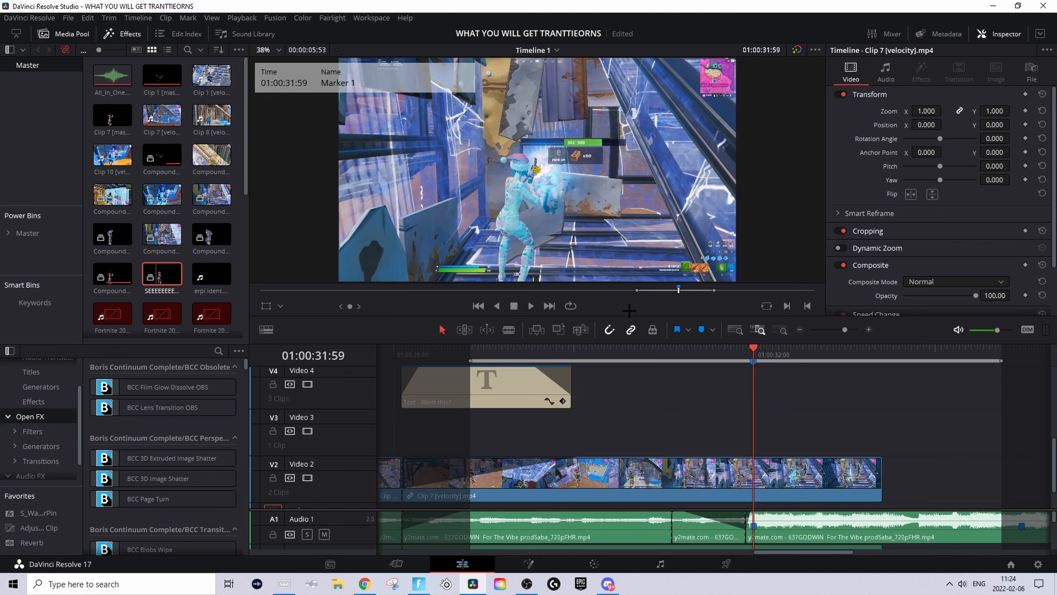
Step: Add an Adjustment Clip on Video 3 above the gameplay clips, ending at Marker 1
left_click(36, 402)
left_click_drag(150, 388, 410, 438)
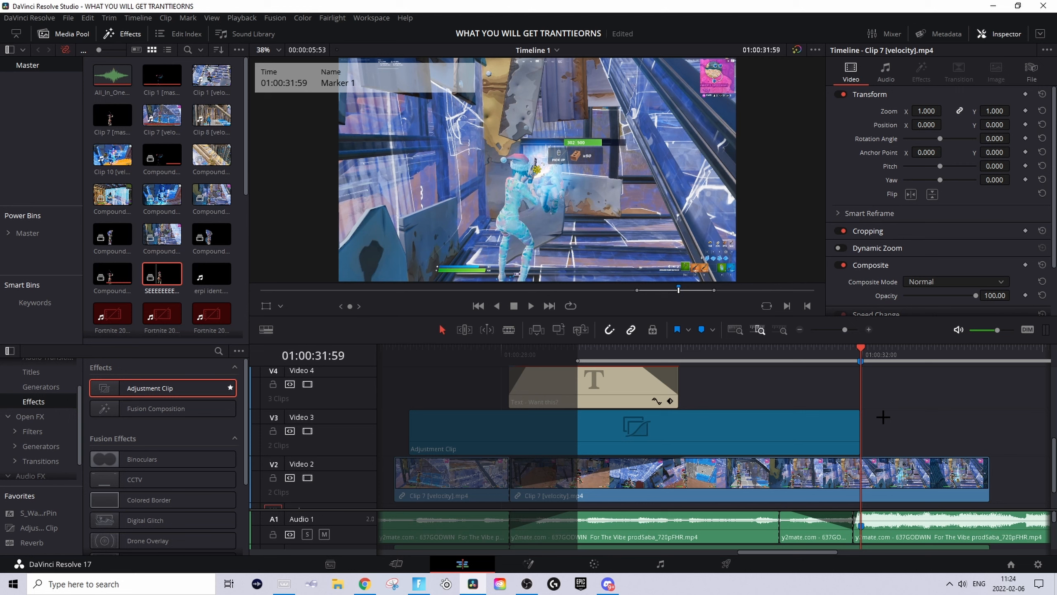
left_click(850, 430)
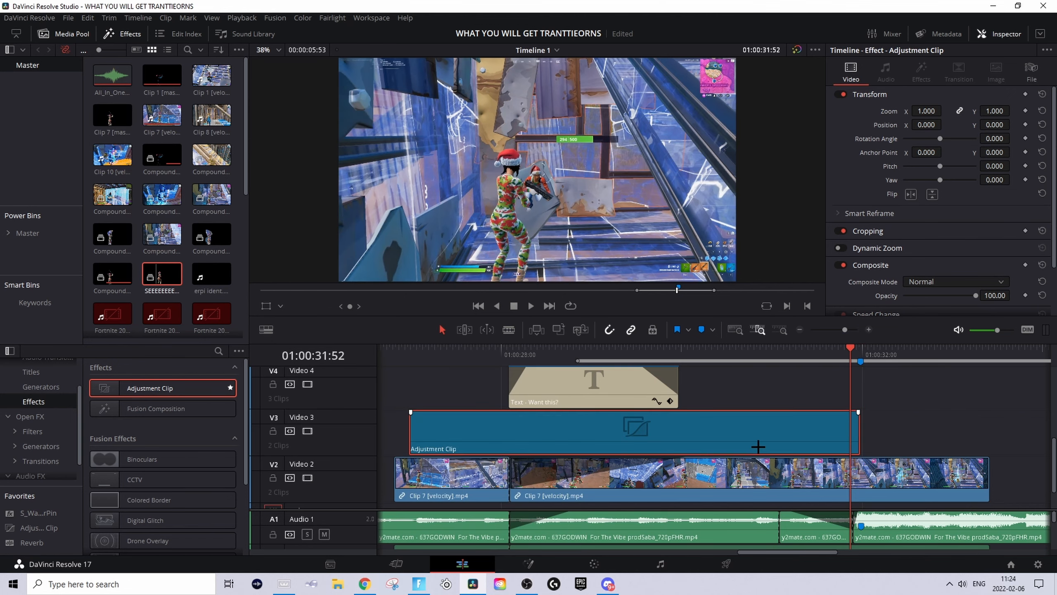
Step: In the adjustment clip's Fusion composition, insert the saved effect nodes from ColorCorrector1 to Vignette1 between MediaIn1 and MediaOut1, and return to the edit timeline
left_click(529, 563)
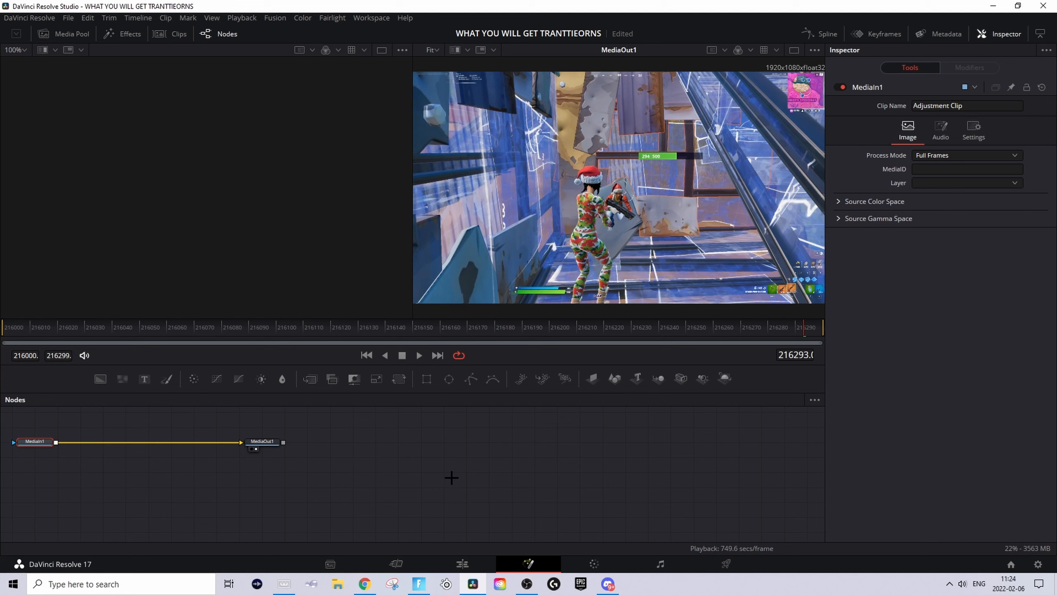
left_click(347, 582)
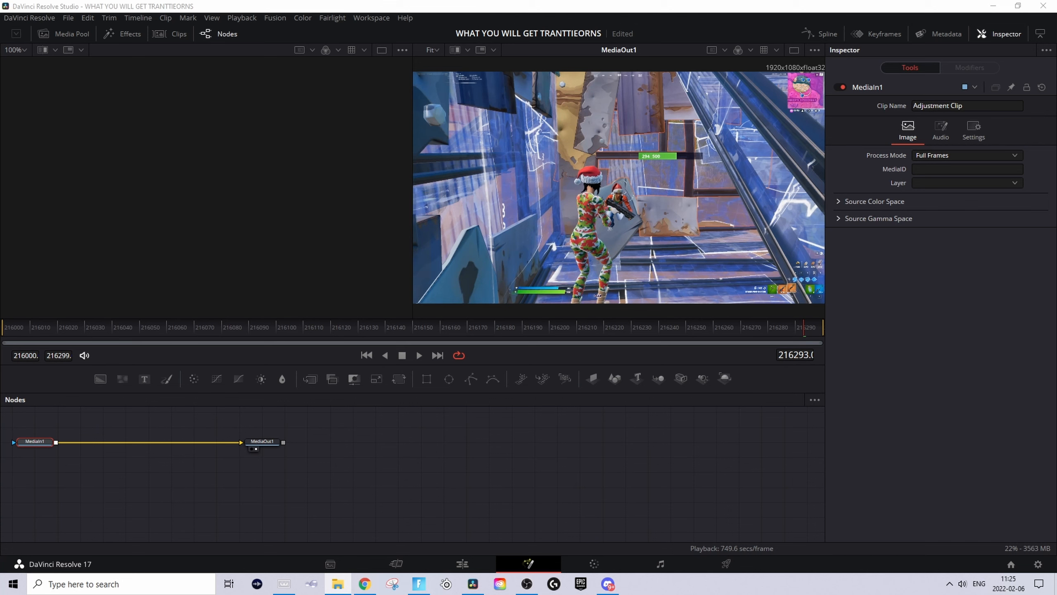
left_click_drag(1056, 354, 144, 440)
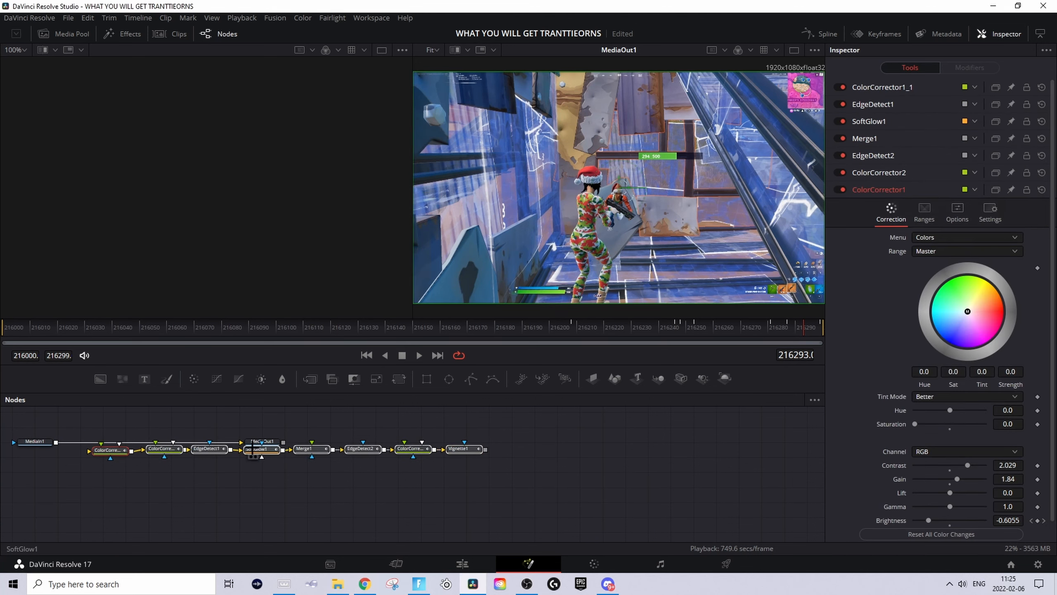
left_click_drag(253, 448, 92, 451)
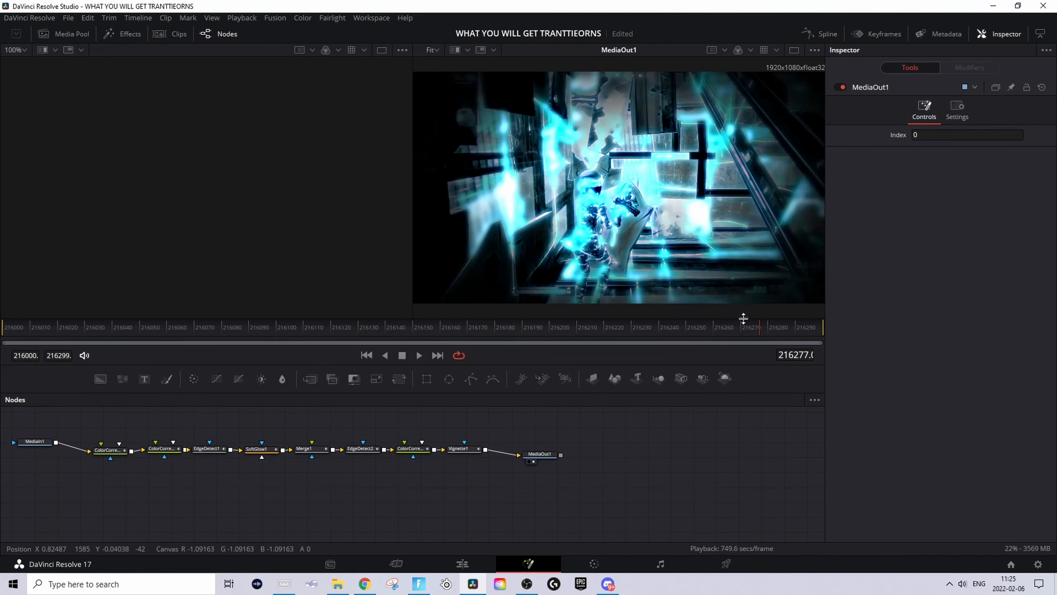
left_click_drag(743, 318, 725, 319)
left_click_drag(488, 486, 105, 451)
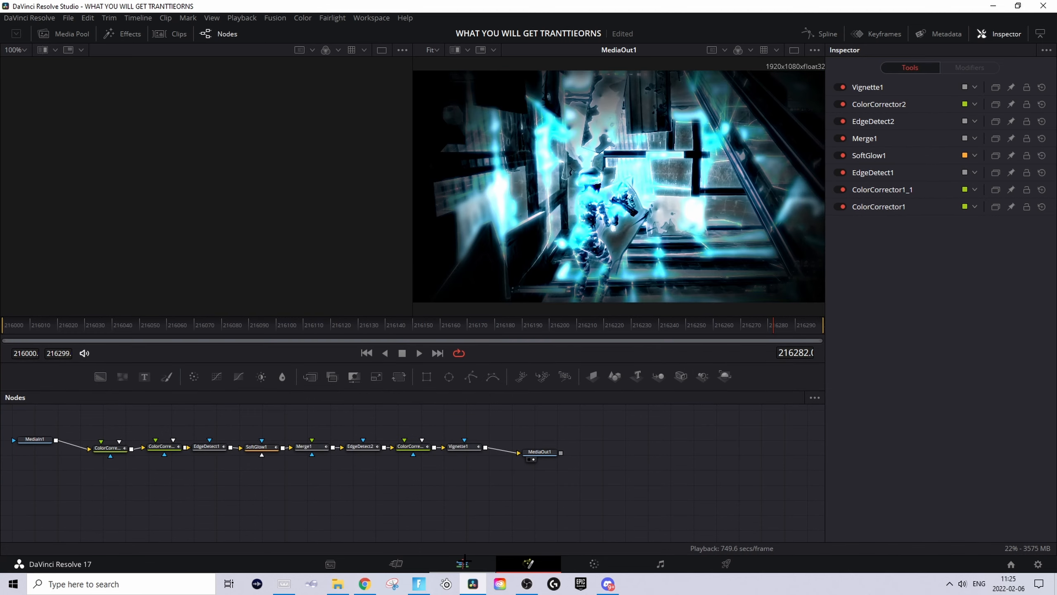
left_click(463, 562)
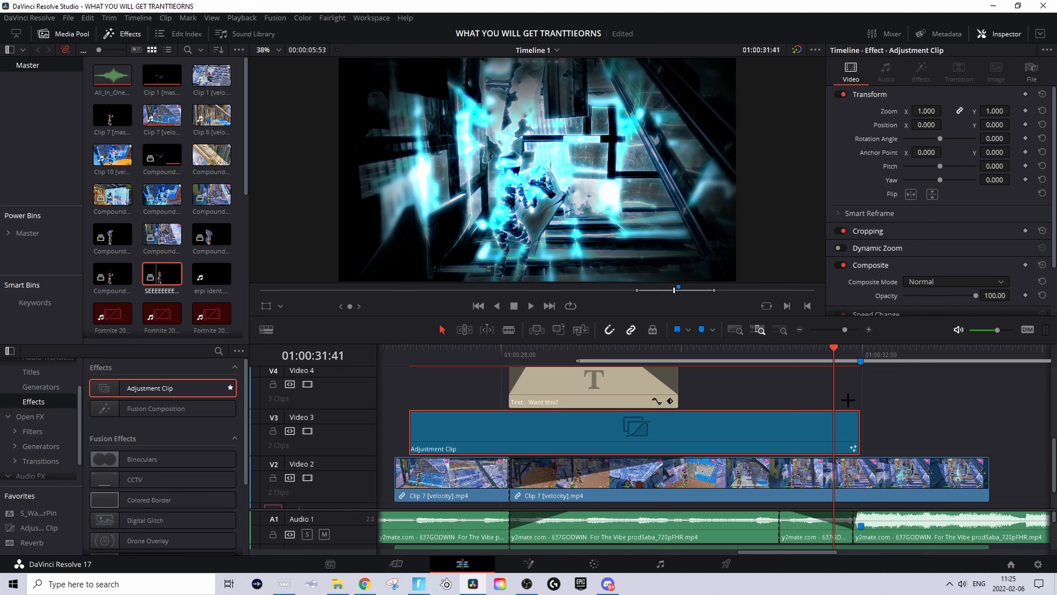
left_click(883, 406)
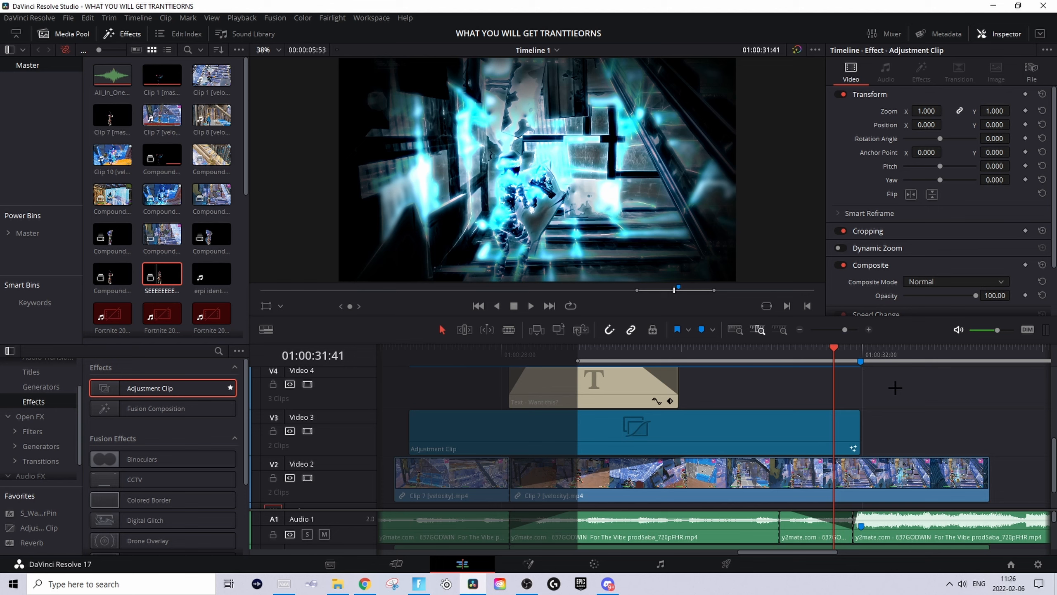
Step: Split the second Clip 7 segment on Video 2 at Marker 1, 01:00:31:59, and save the project
left_click(849, 361)
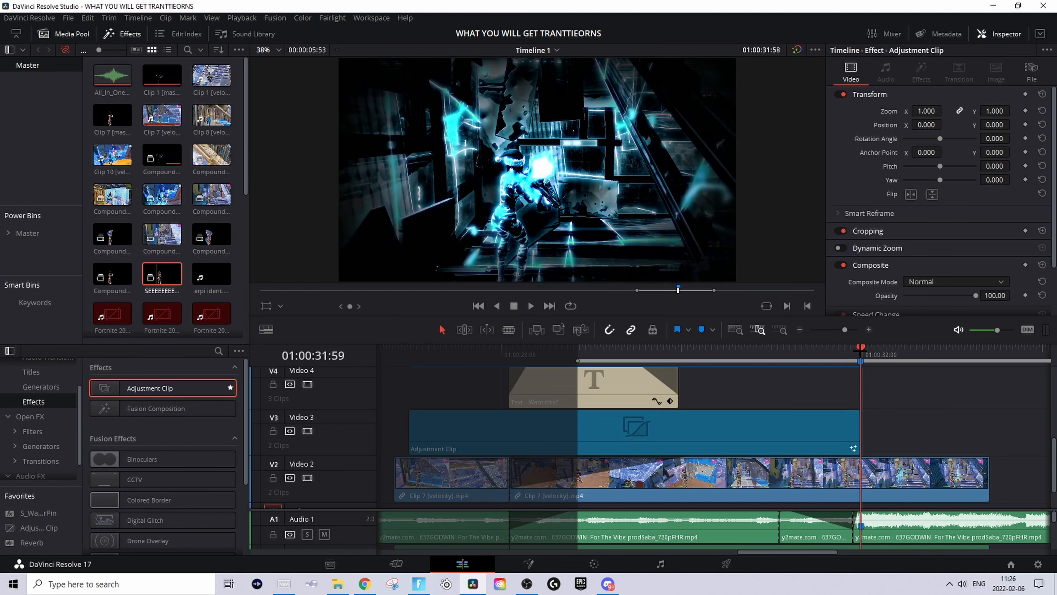
left_click(876, 469)
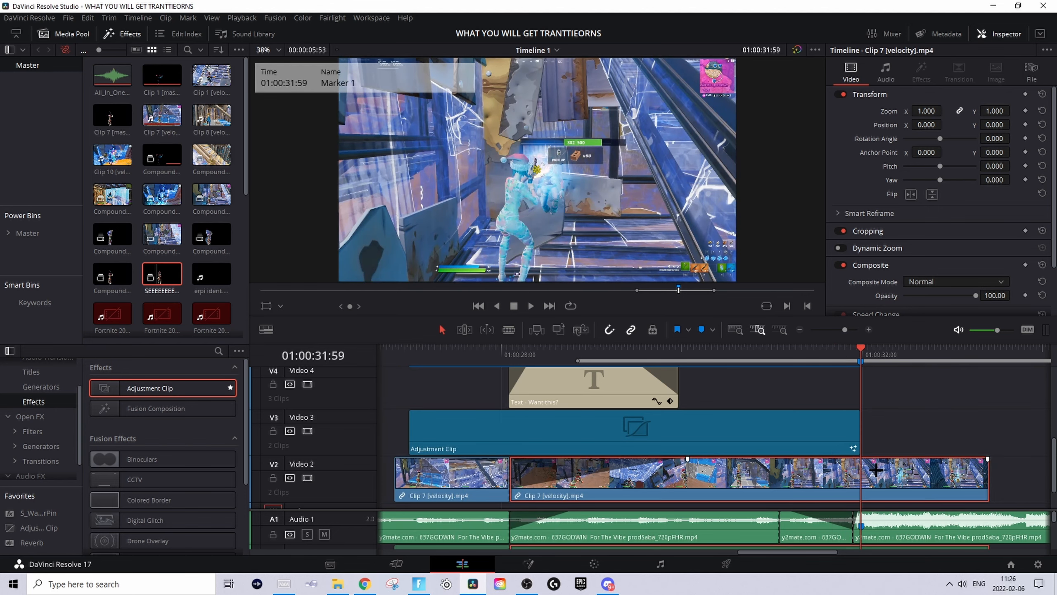
key("ctrl+b")
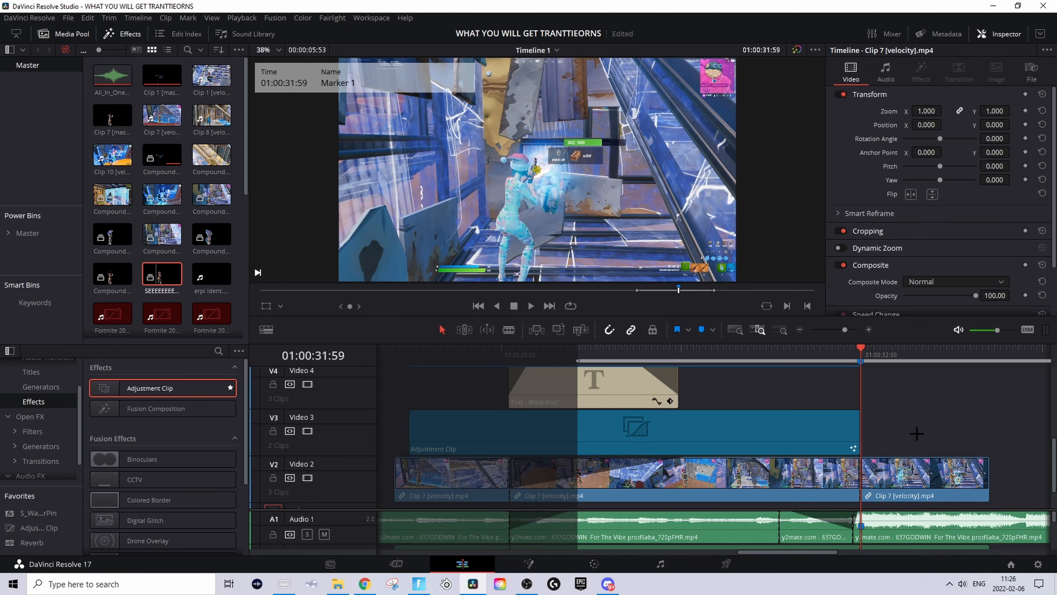
key("ctrl+s")
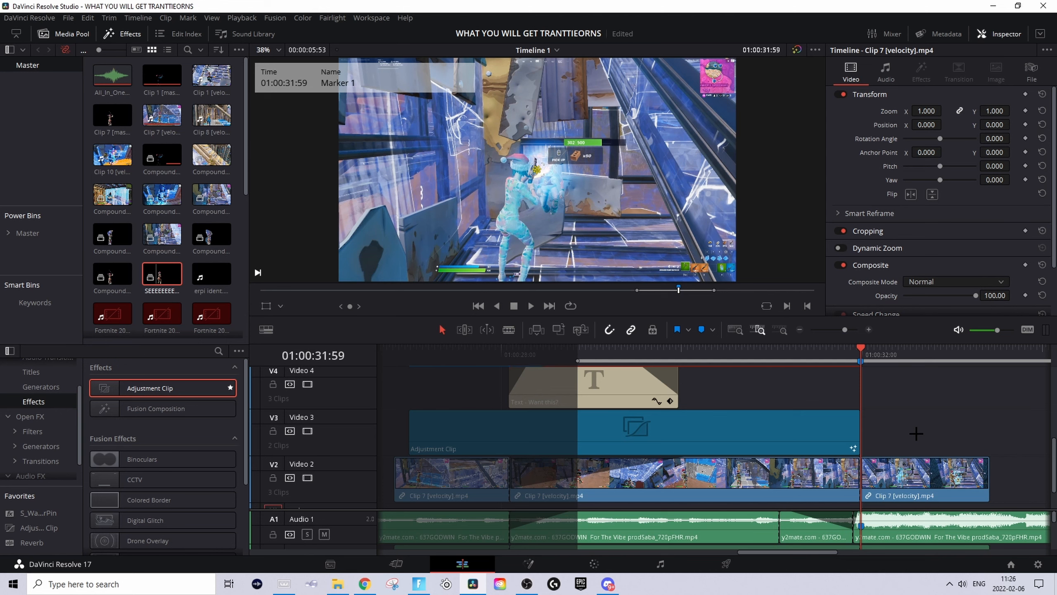
Step: Shorten the Clip 7 segment before the new cut through its clip duration in frames, so it ends at 01:00:31:29
left_click(807, 475)
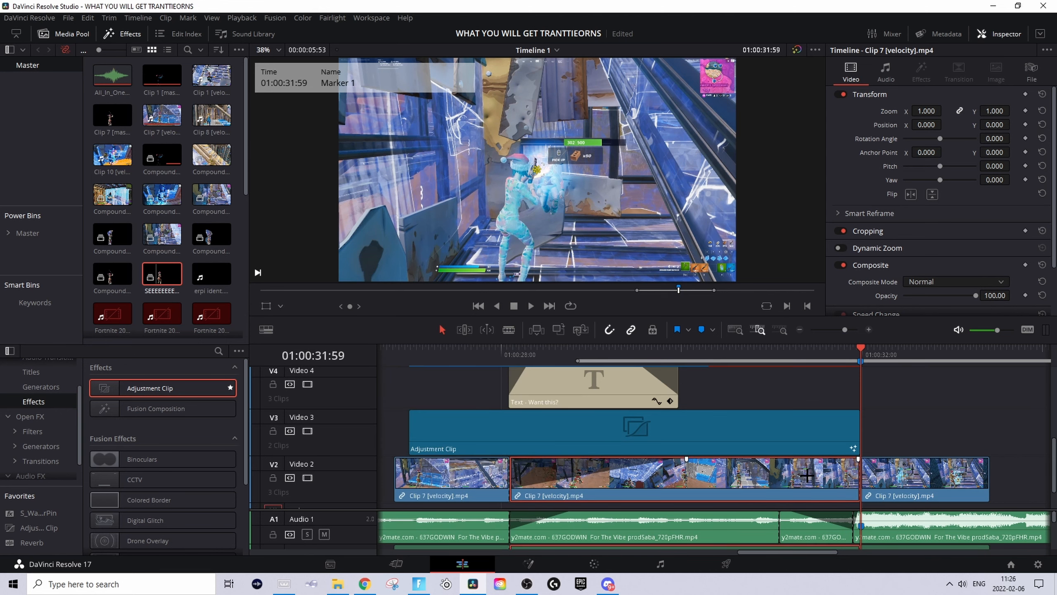
key("ctrl+d")
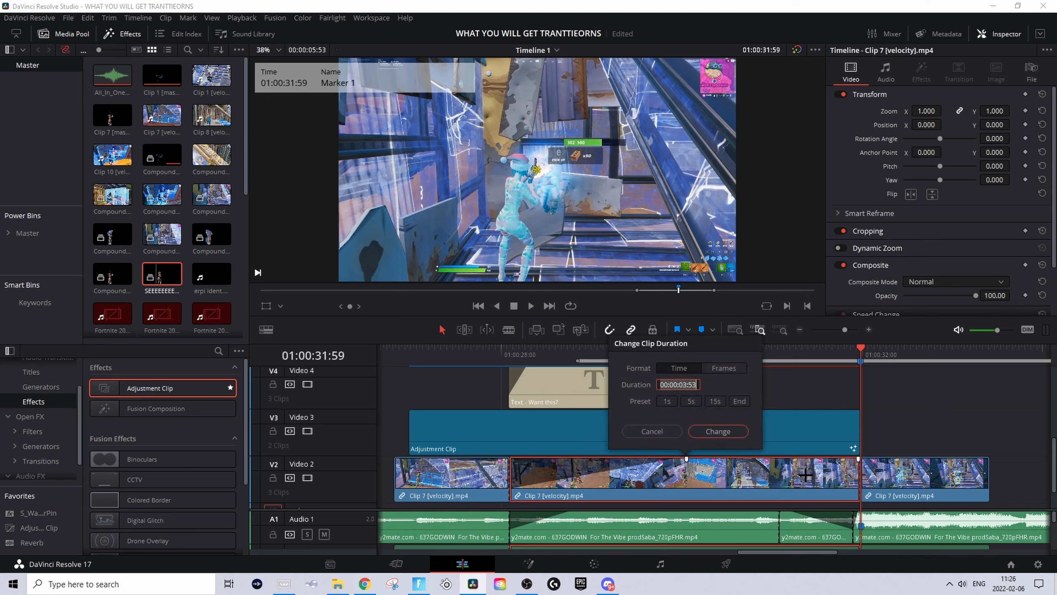
left_click(724, 368)
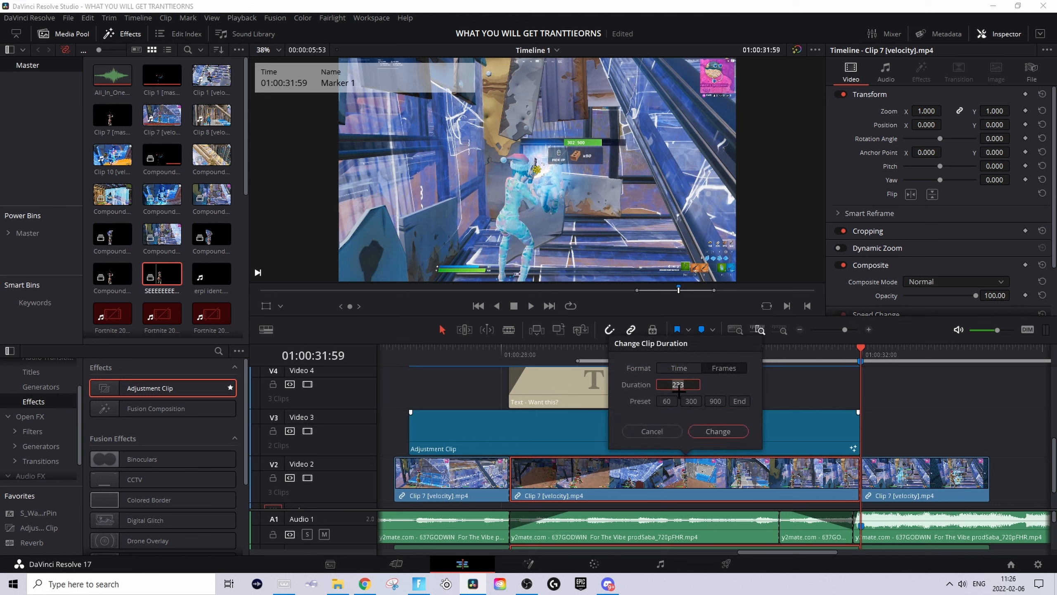
key("BackSpace")
left_click(718, 432)
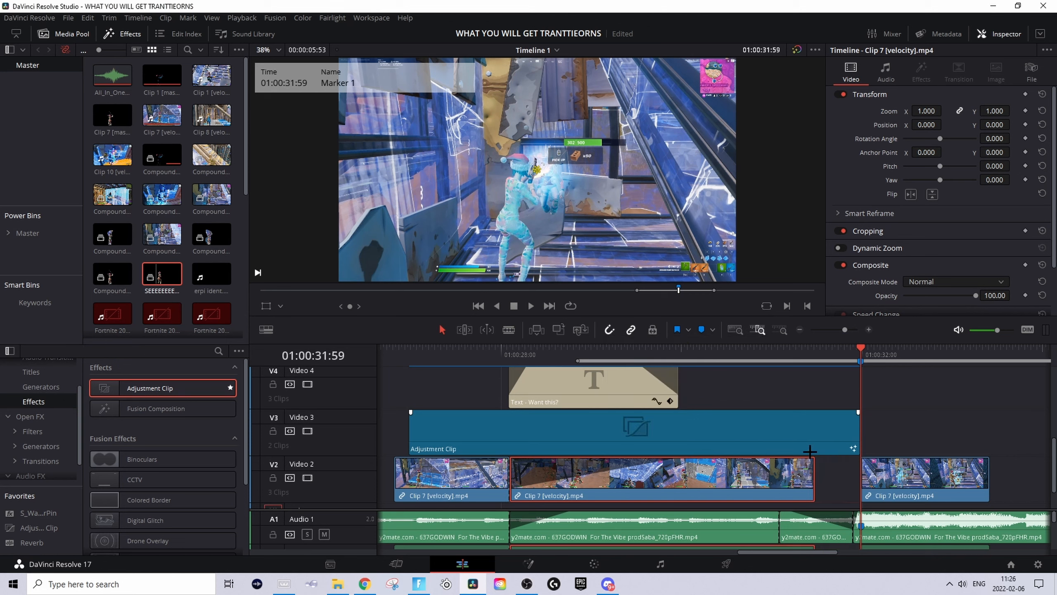
Step: Add a timeline marker at the shortened segment's end, 01:00:31:29, and extend the segment back to the cut at Marker 1
left_click(817, 354)
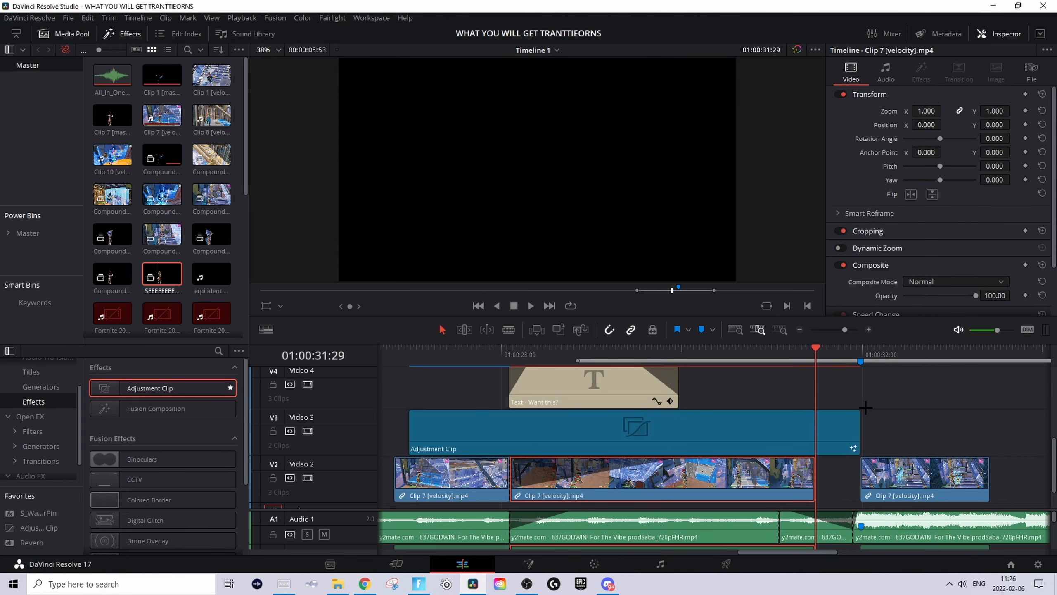
left_click(824, 471)
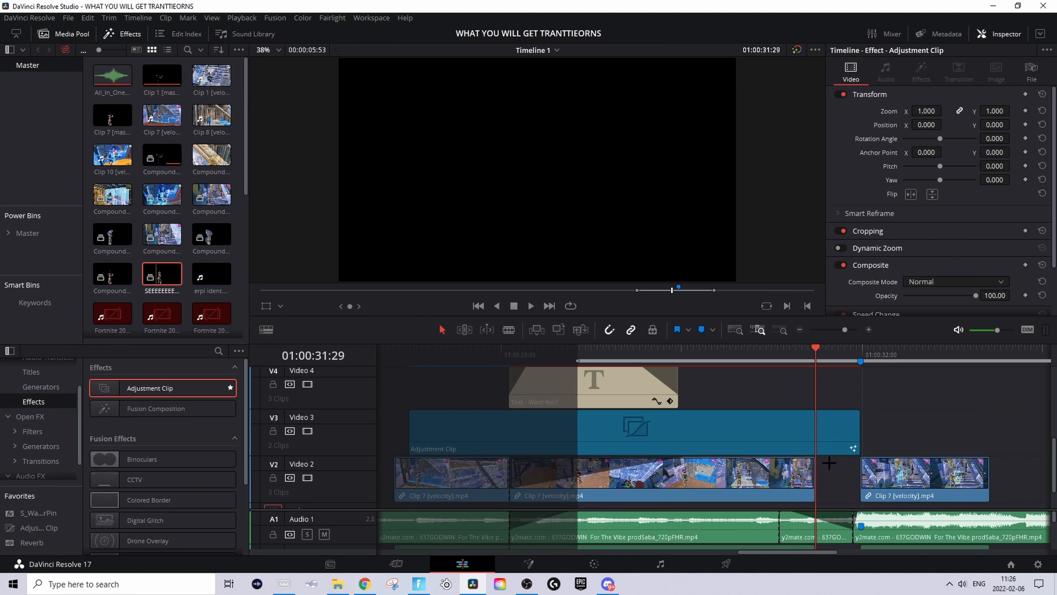
key("m")
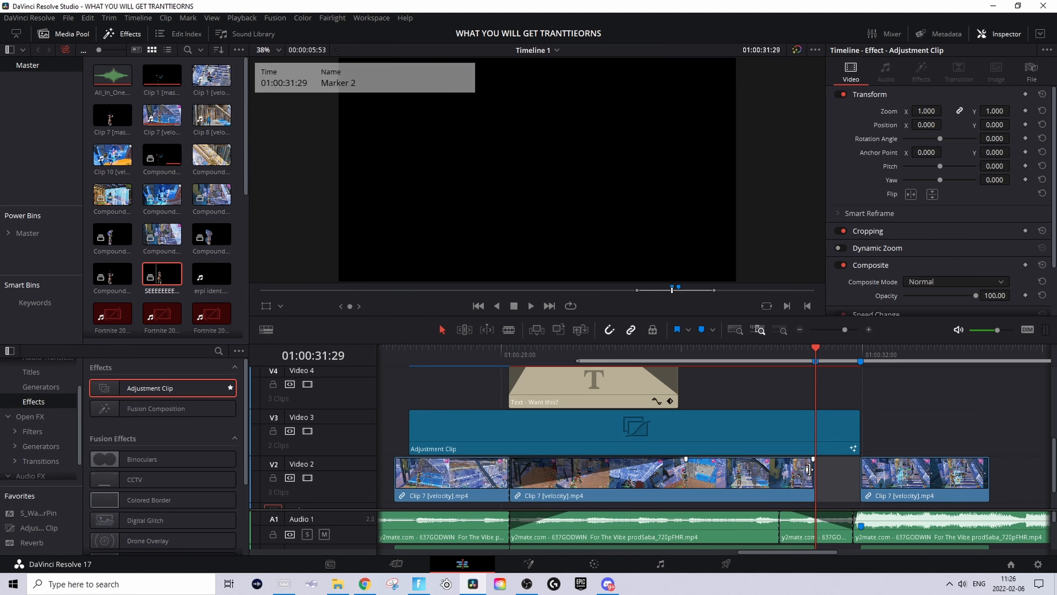
left_click_drag(808, 469, 859, 471)
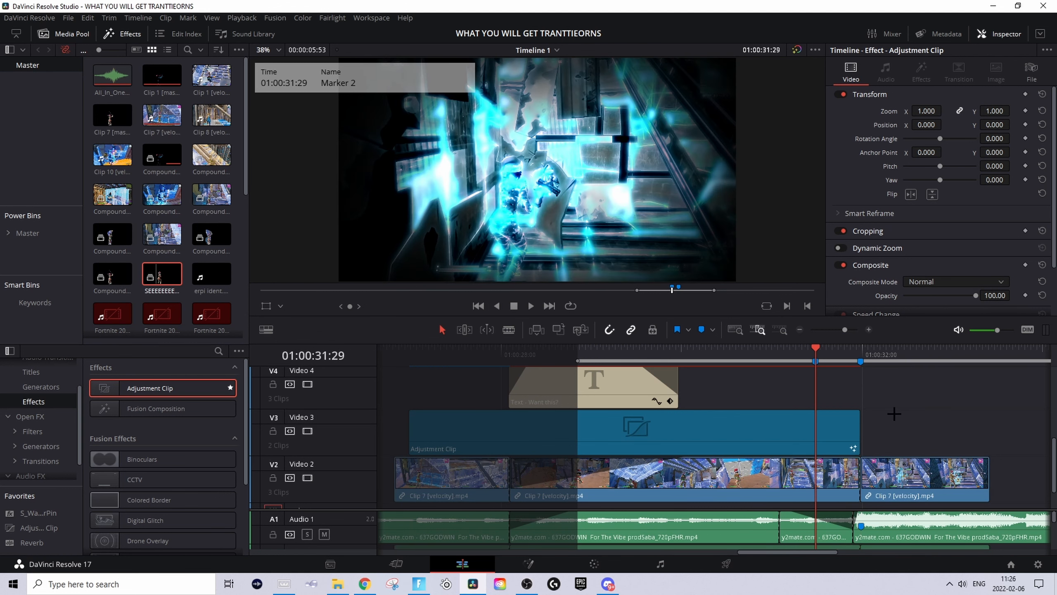
Step: Split the extended Clip 7 segment at Marker 2, 01:00:31:29, and save the project
left_click(849, 478)
key("ctrl+b")
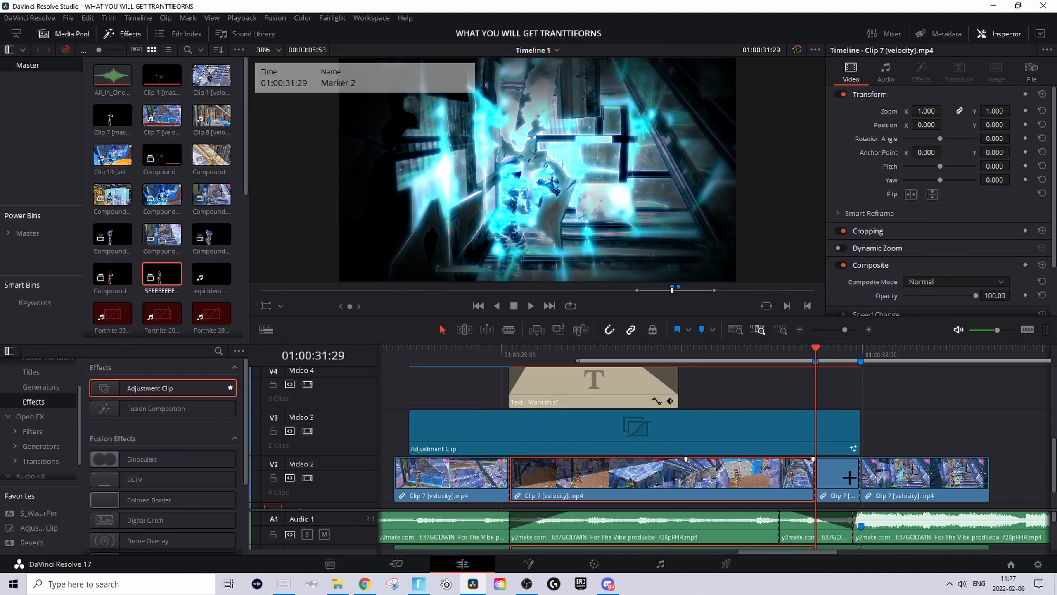
left_click(847, 471)
key("ctrl+s")
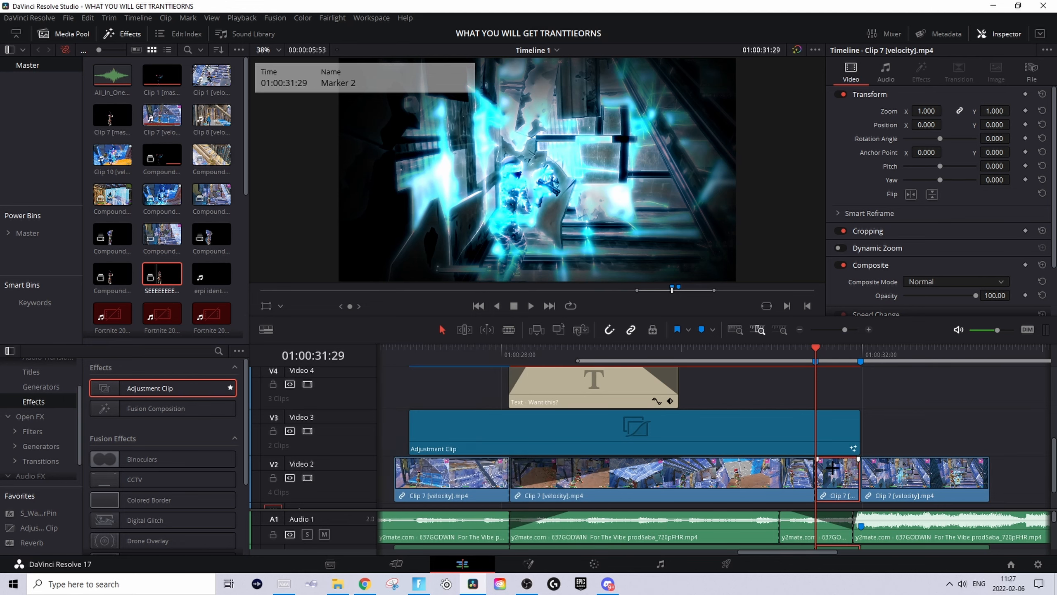
Step: Duplicate the short Clip 7 segment between the two markers onto Video 4, above the adjustment clip
left_click(958, 429)
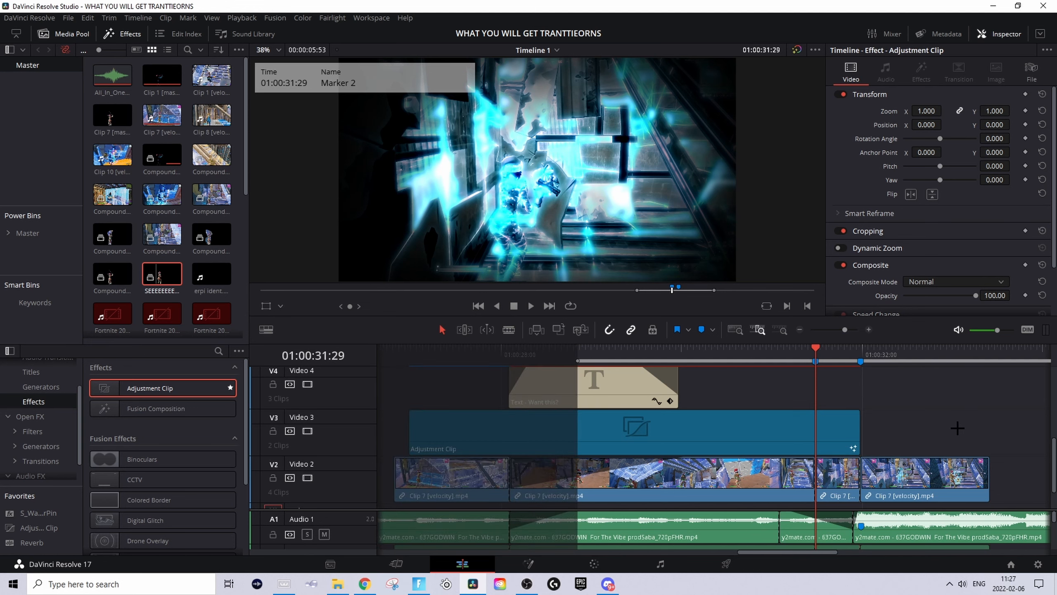
left_click(841, 474)
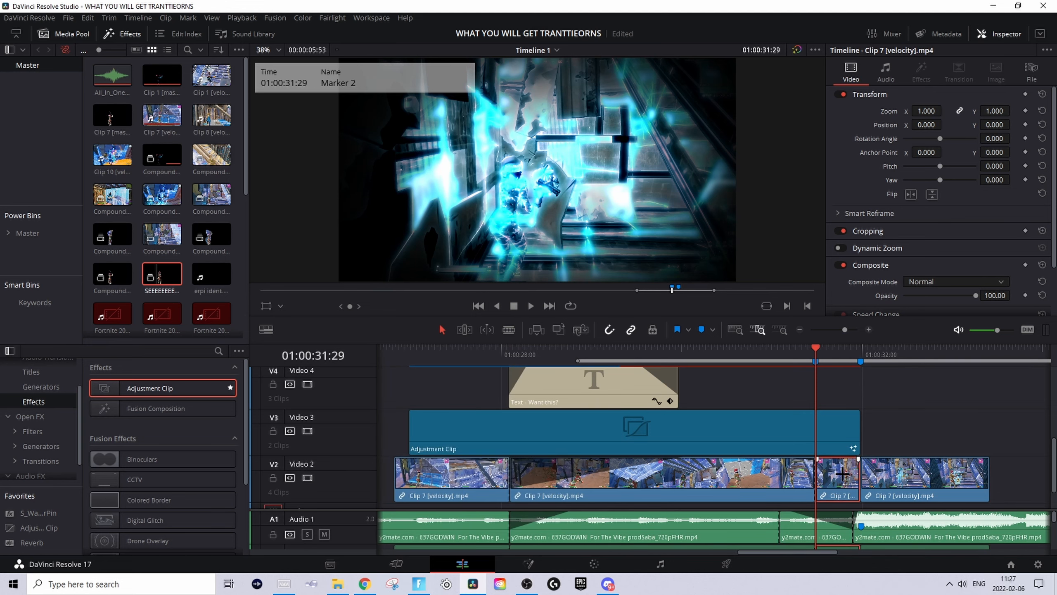
left_click_drag(841, 472, 844, 405, "alt")
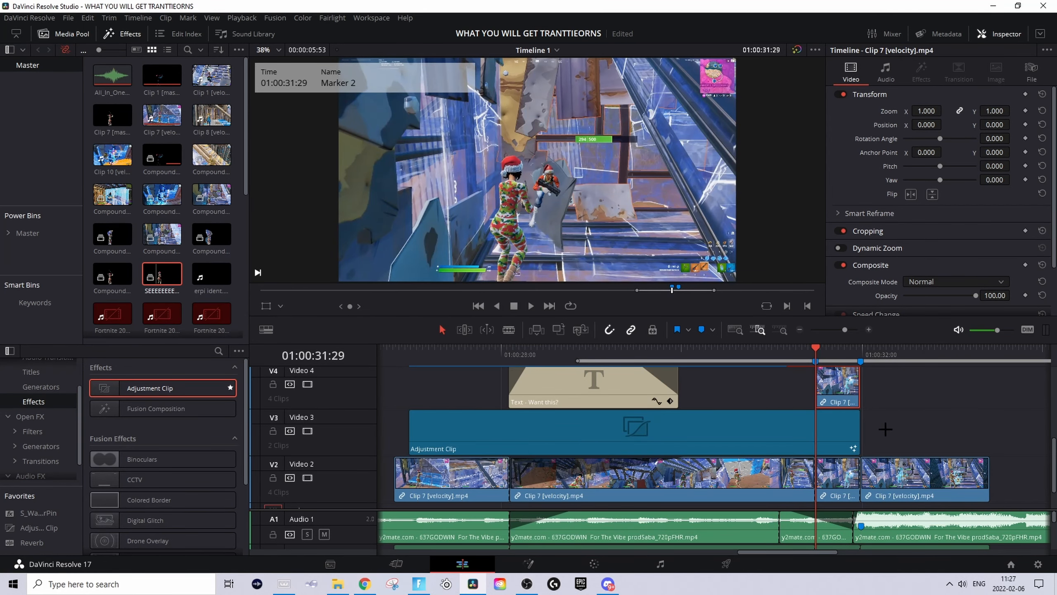
Step: Turn the duplicated segment on Video 4 into a new compound clip, keeping the default name
left_click(839, 349)
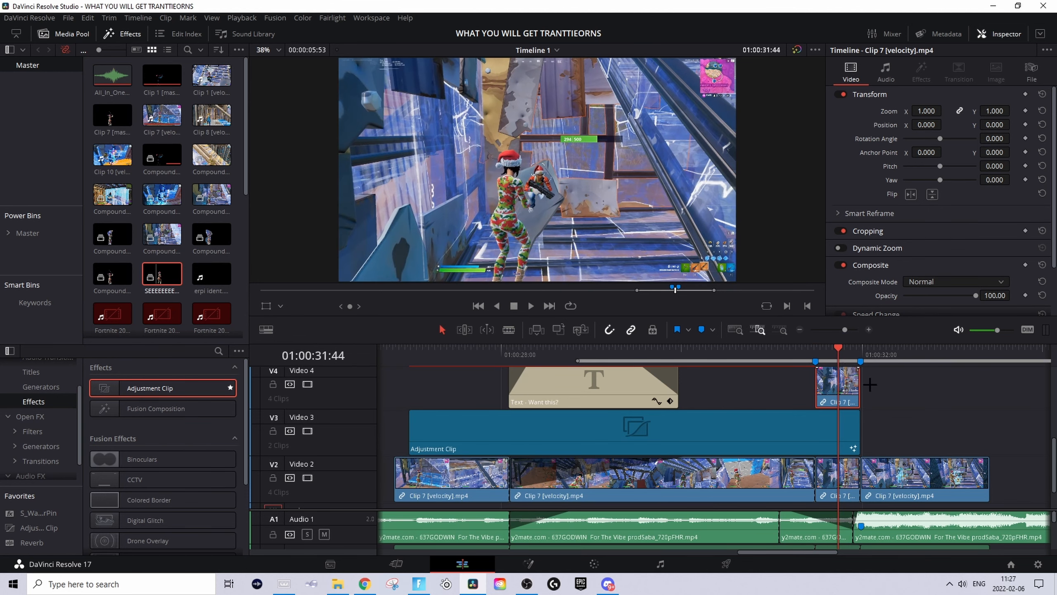
right_click(845, 389)
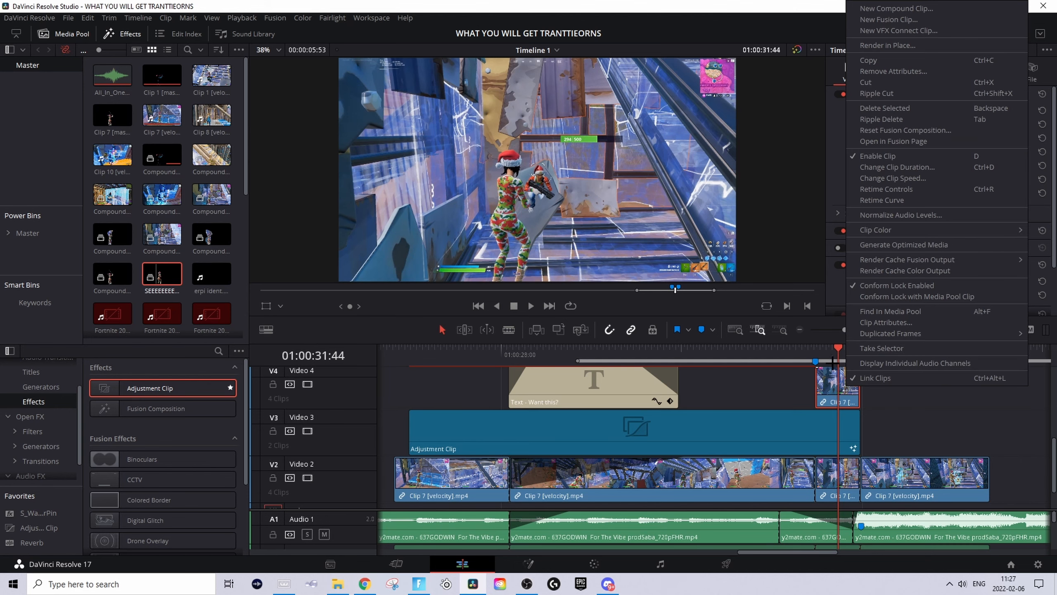
left_click(877, 9)
left_click(622, 323)
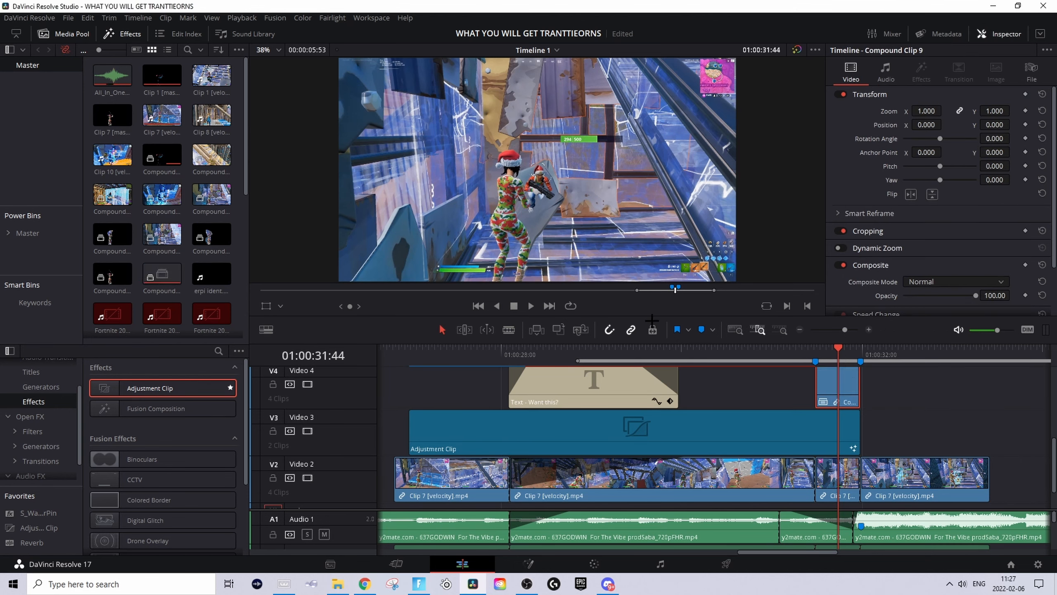
Step: Add a freeform curve window to the compound clip's grade and enable Corrector 1 keyframing at the clip's first frame
left_click(594, 563)
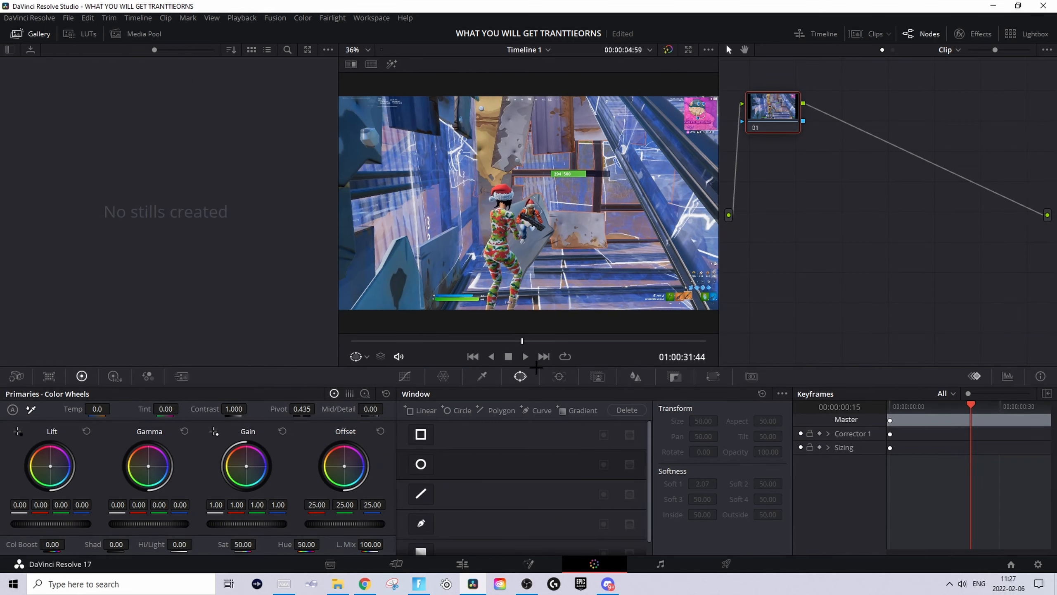
left_click(419, 523)
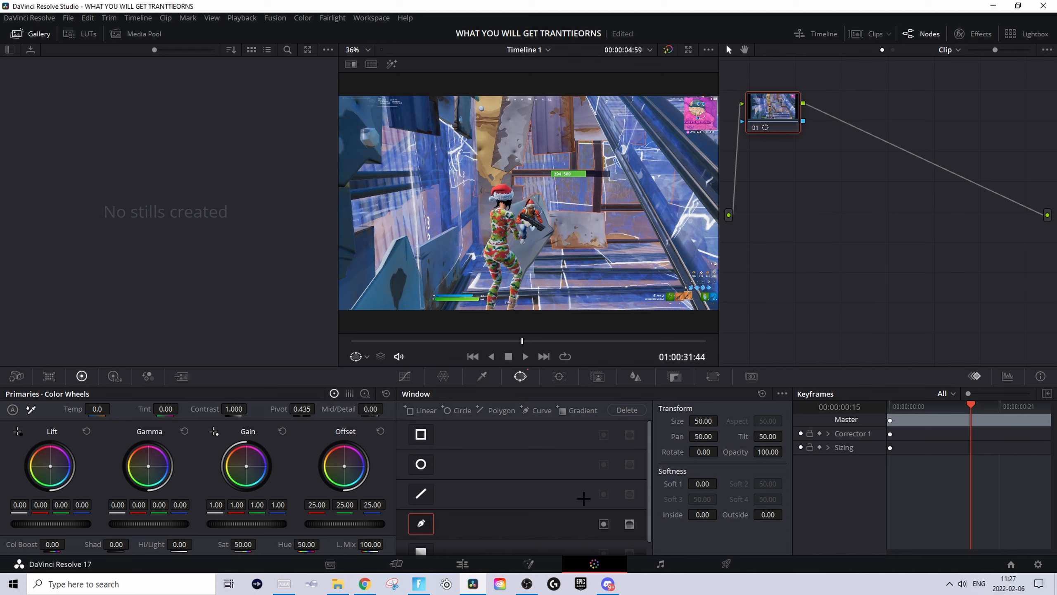
left_click_drag(971, 404, 890, 405)
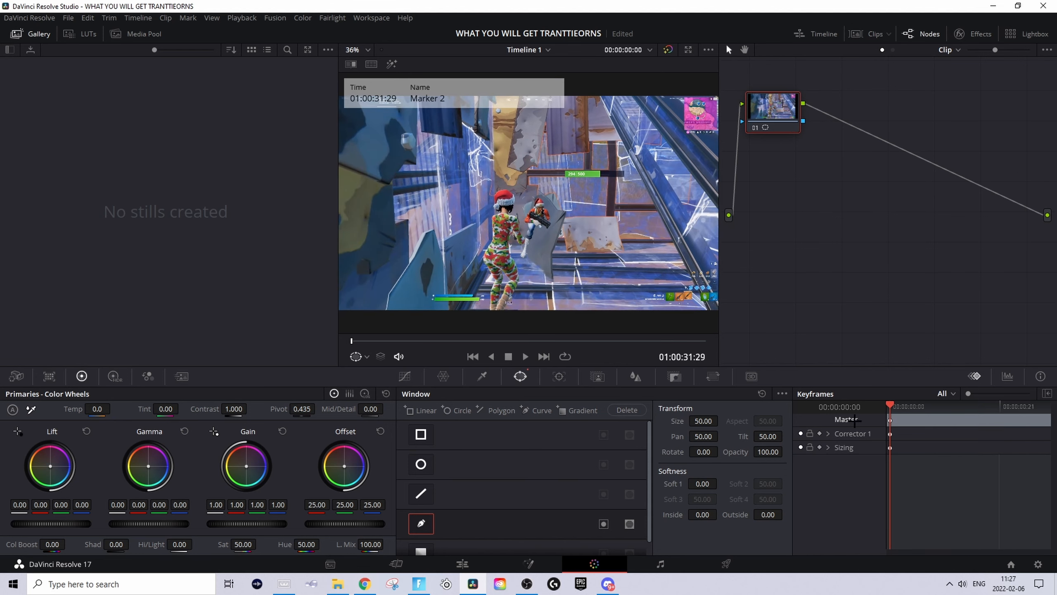
left_click(820, 433)
Step: Trace a closed mask around the character from hat to feet, including the extended arm, on the clip's first frame
left_click(512, 296)
left_click(517, 282)
left_click(515, 257)
left_click(510, 248)
left_click(513, 238)
left_click(513, 228)
left_click(541, 246)
left_click(555, 238)
left_click(485, 194)
left_click(492, 214)
left_click(491, 227)
left_click(484, 252)
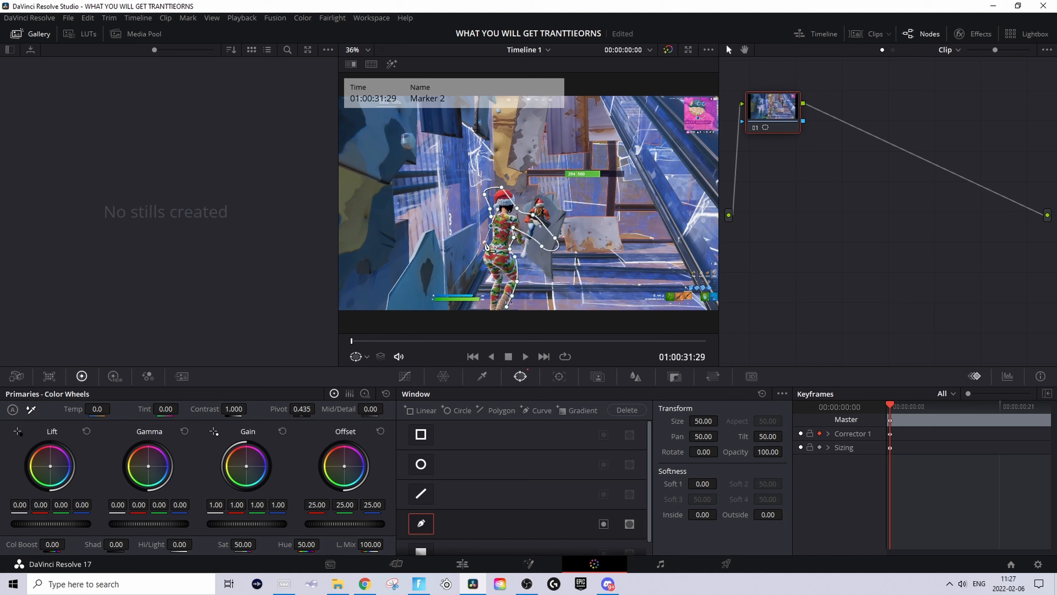
left_click(480, 270)
left_click(475, 289)
left_click(479, 308)
left_click(513, 316)
left_click(507, 307)
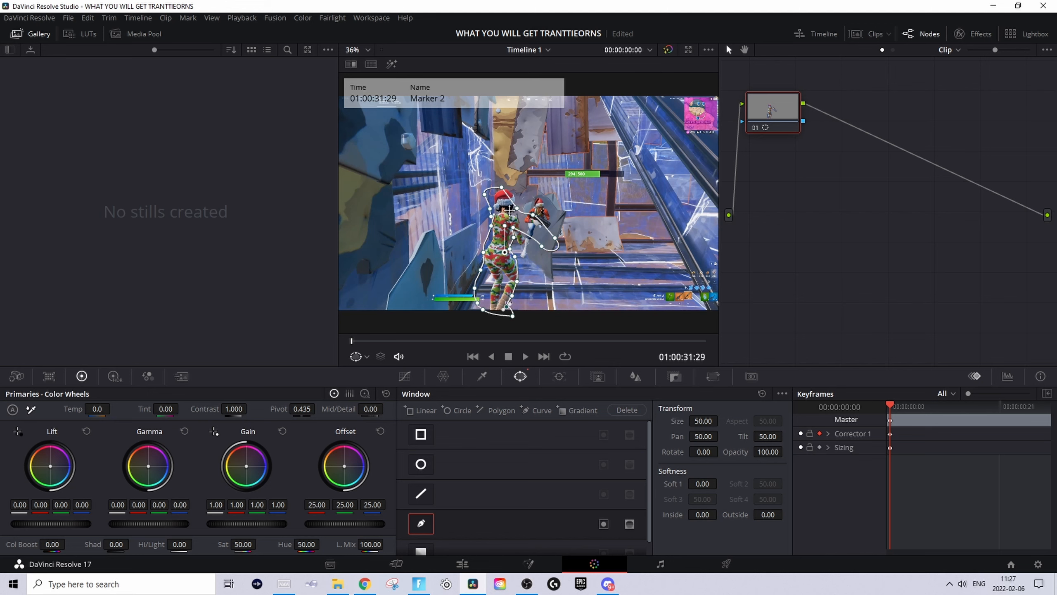
Step: Advance one frame to 01:00:31:30 and tighten the mask around the character's arm
key("Right")
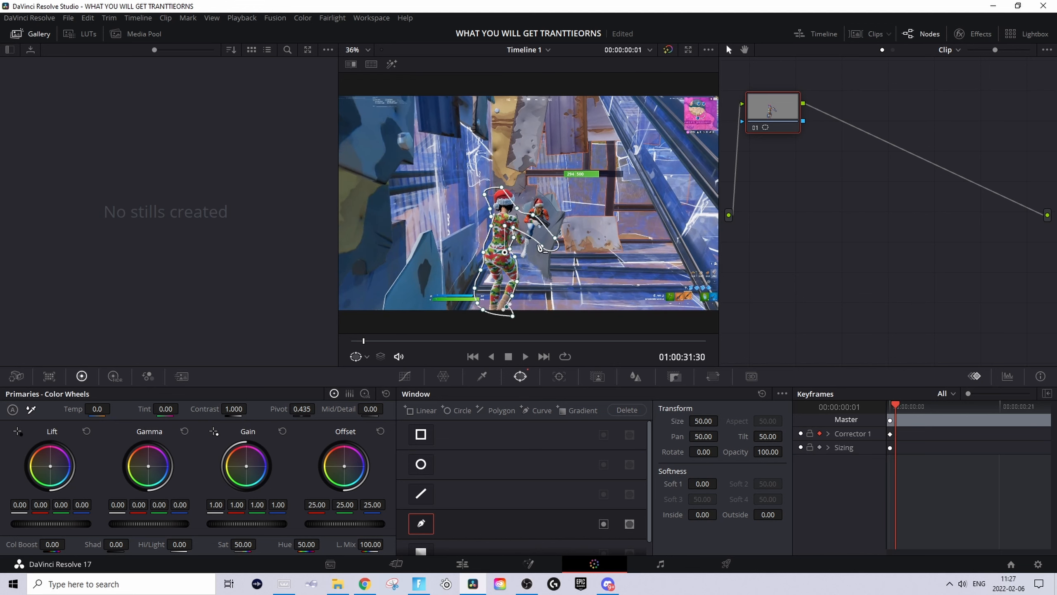
mouse_move(513, 228)
left_mouse_down()
mouse_move(524, 250)
mouse_move(535, 244)
mouse_move(524, 229)
left_mouse_up()
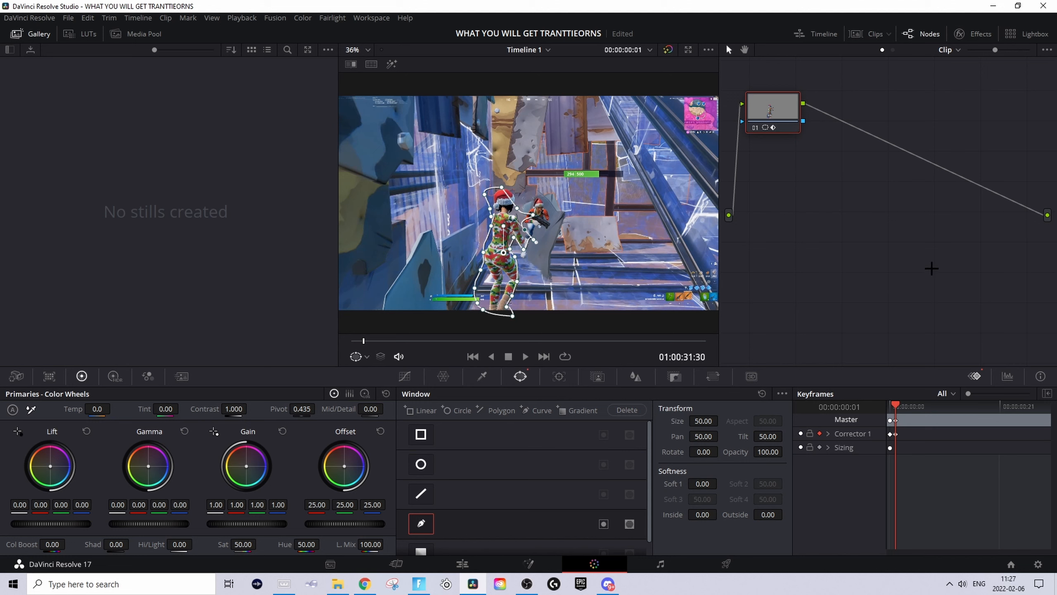
Step: Add an alpha output to the grade, link it to node 01's alpha, and return to the Edit page
right_click(952, 264)
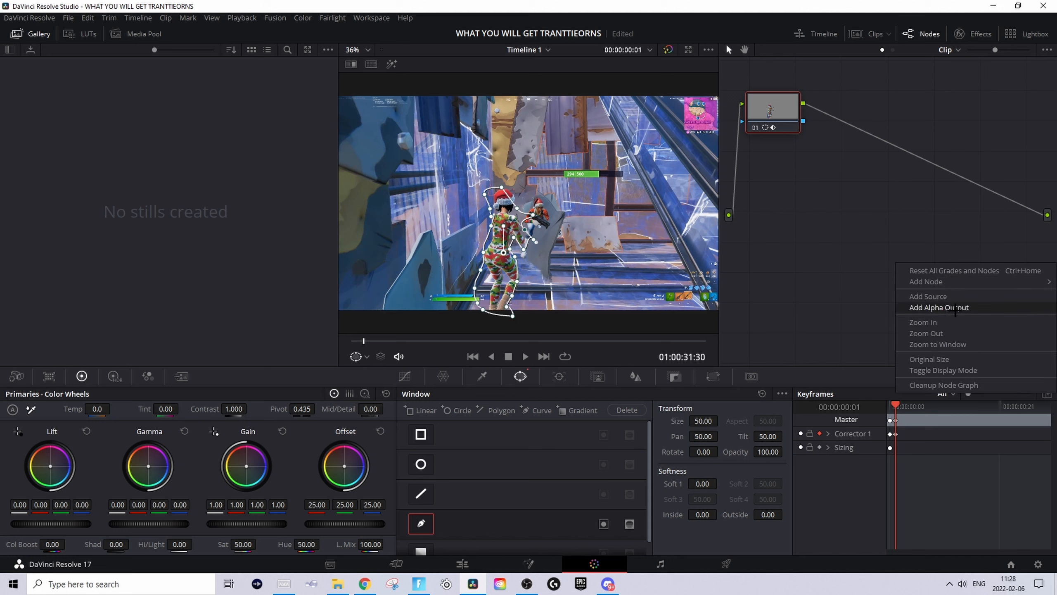
left_click(960, 305)
left_click_drag(1048, 236, 803, 121)
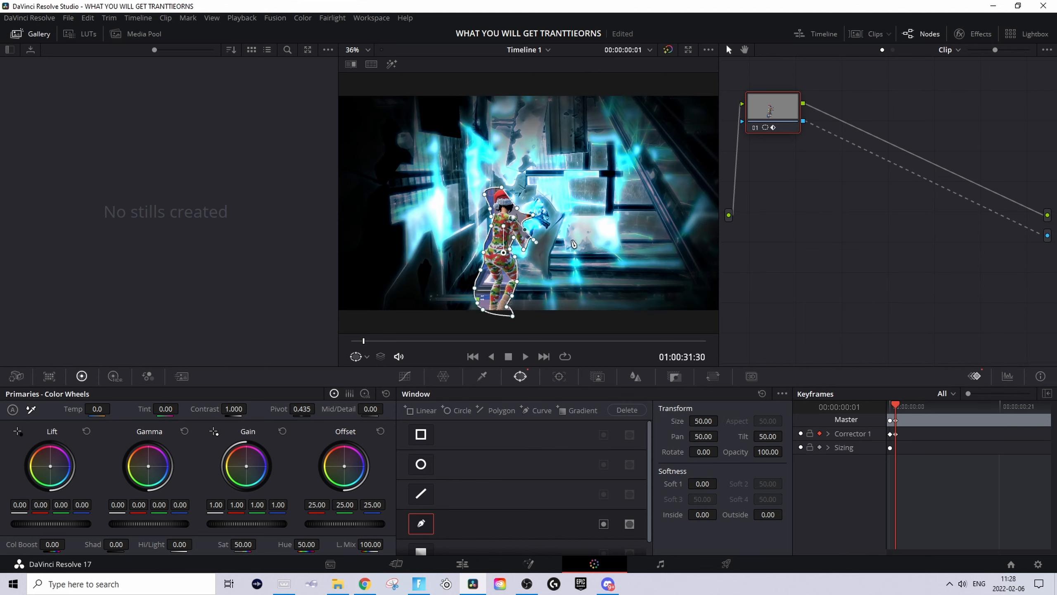
left_click(463, 563)
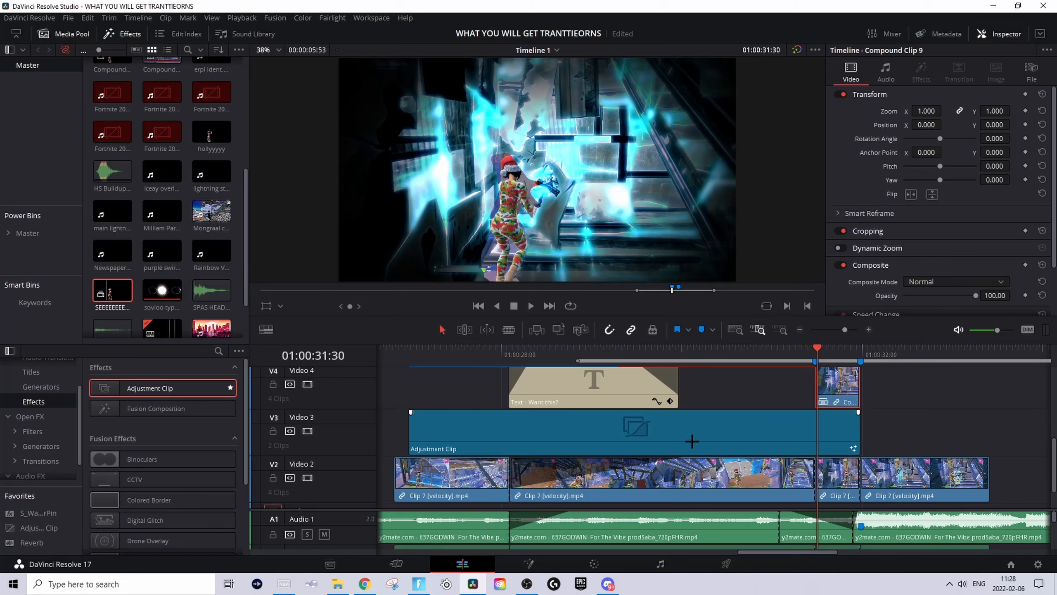
Step: Turn the masked clip on Video 4 into a new compound clip named SEEEEEEEEEEEEEEEEEEE and play it back
right_click(845, 389)
left_click(882, 9)
left_click(611, 323)
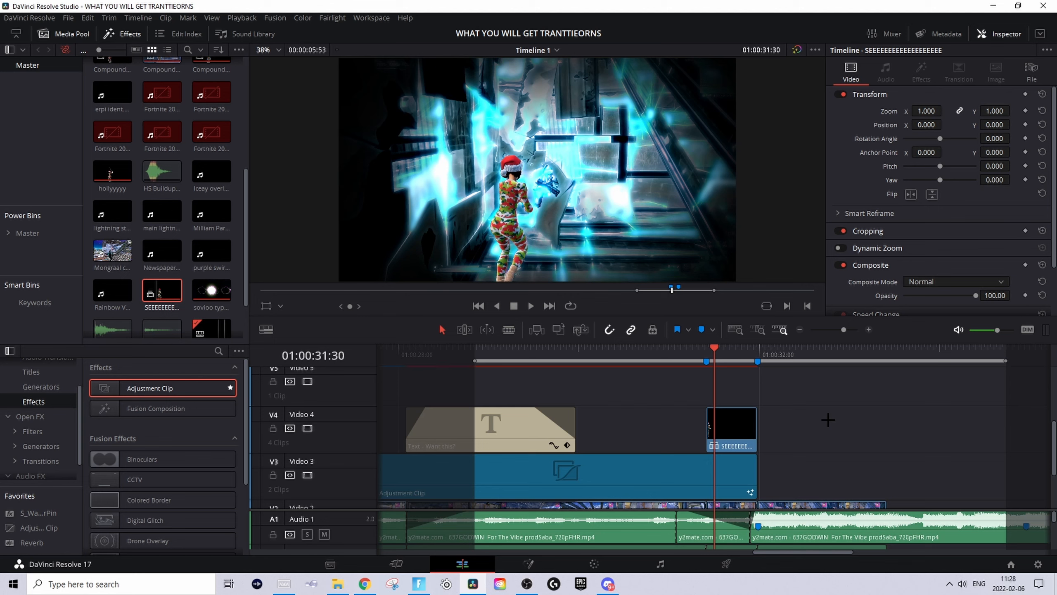
key("space")
key("space")
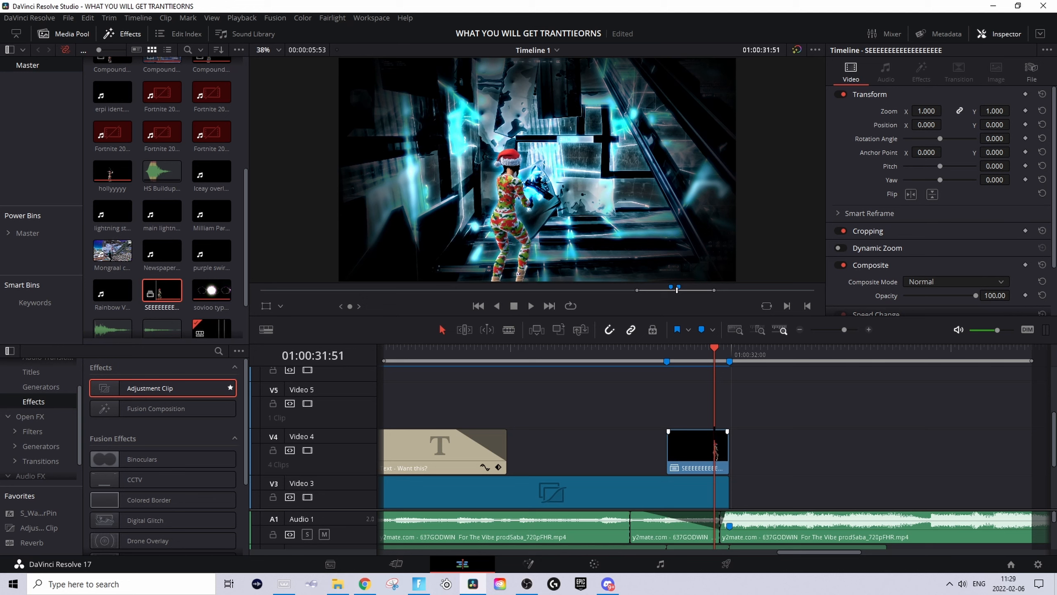
Step: Open the compound clip in Fusion and insert an EdgeDetect, SoftGlow, EdgeDetect and ColorCorrector chain between MediaIn1 and MediaOut1
left_click(712, 435)
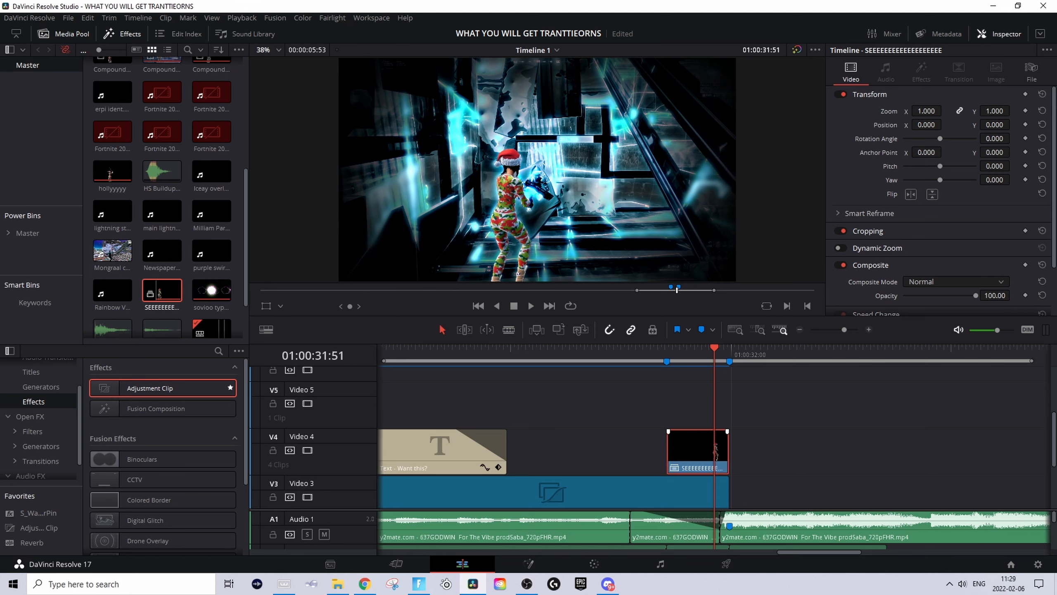
right_click(692, 447)
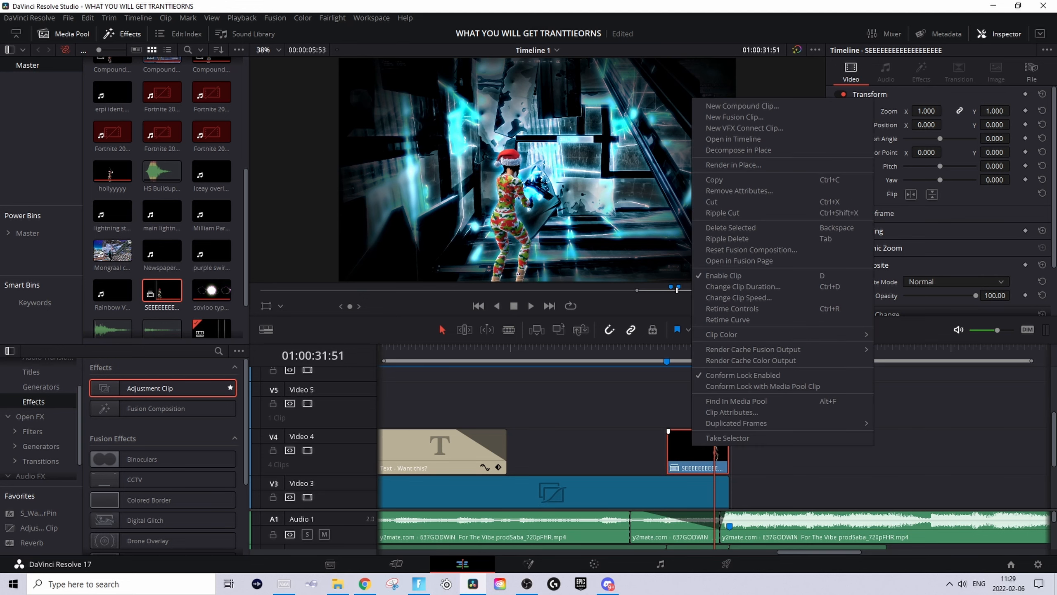
left_click(748, 263)
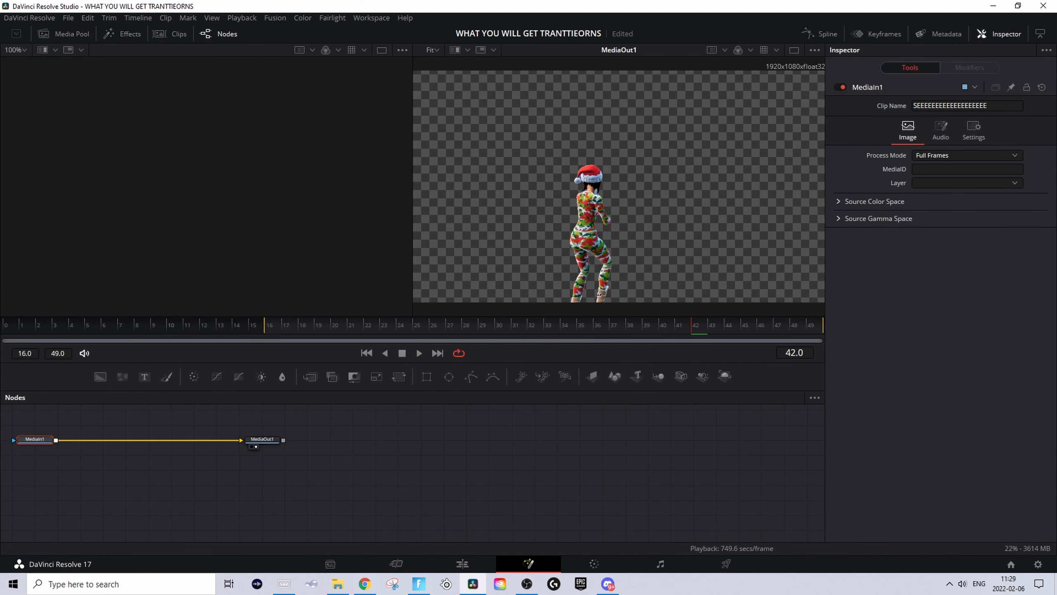
left_click_drag(779, 437, 78, 438)
left_click_drag(235, 438, 253, 441)
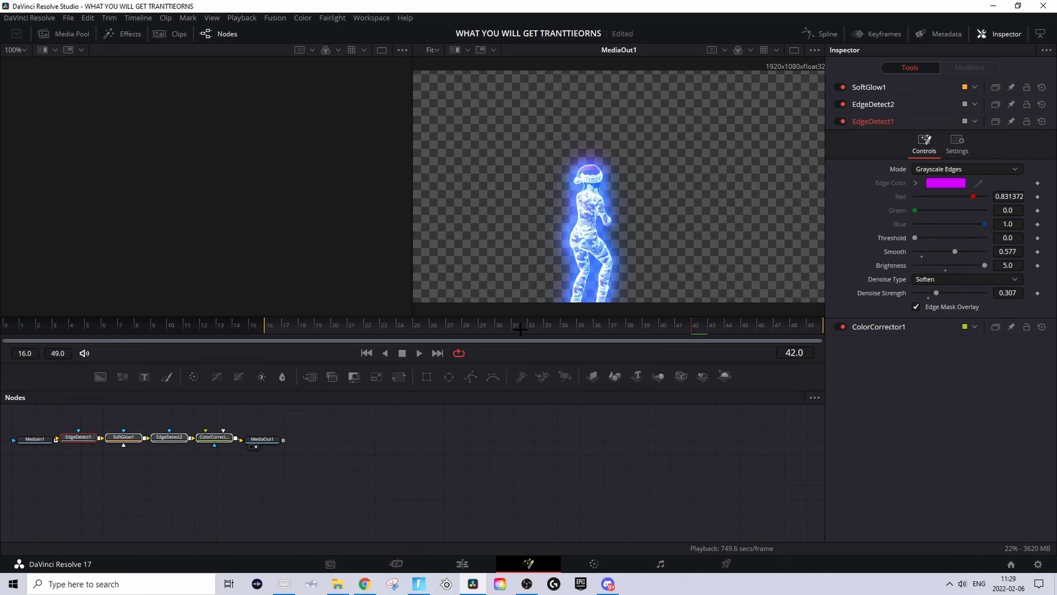
Step: Review the ColorCorrector1 settings, check the character's glow at frame 19, and return to the Edit page
left_click(521, 443)
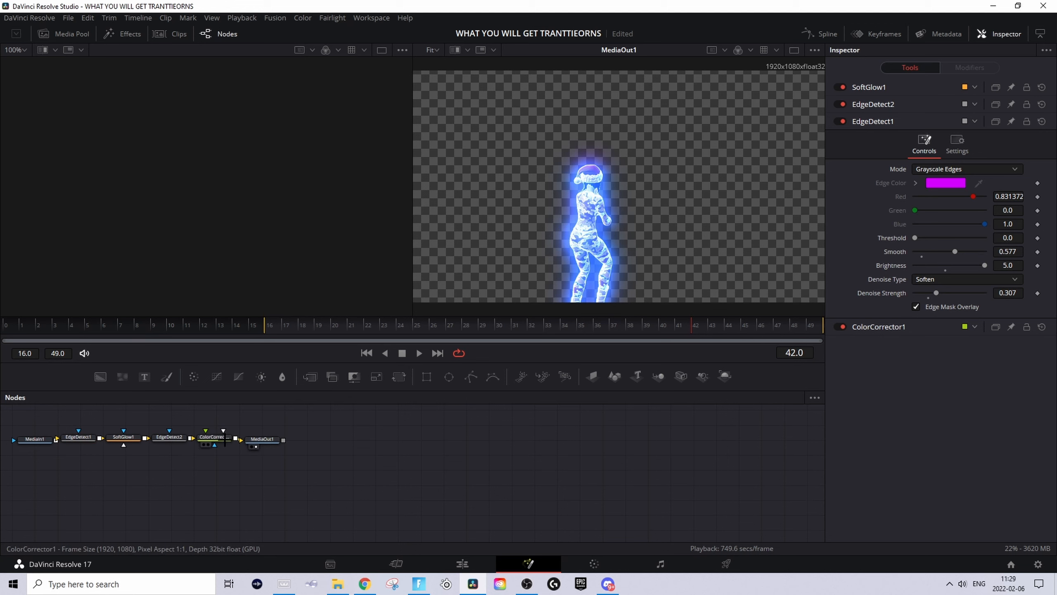
left_click(225, 438)
left_click(316, 327)
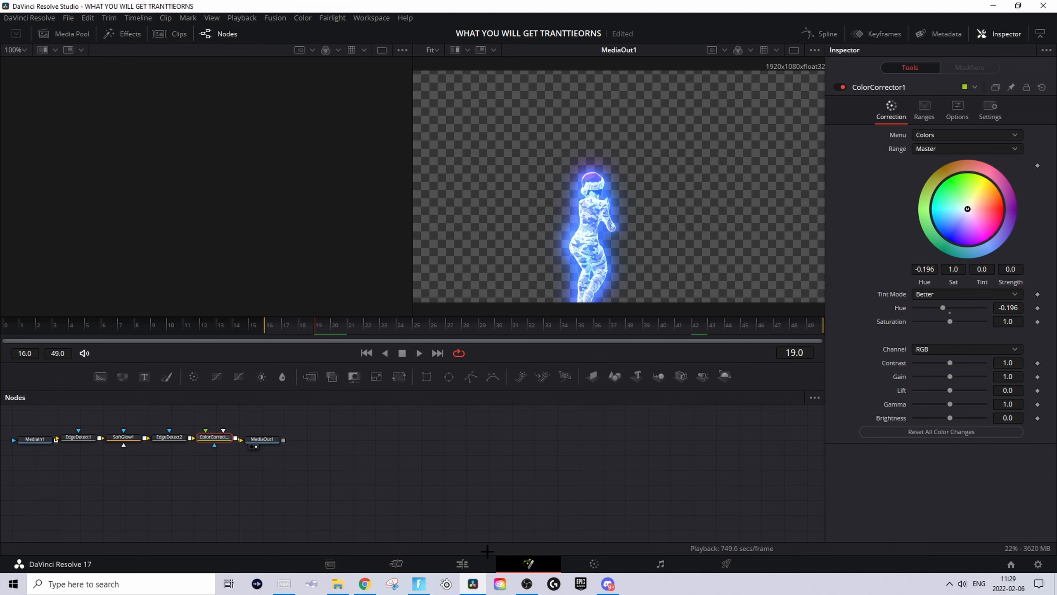
left_click(462, 564)
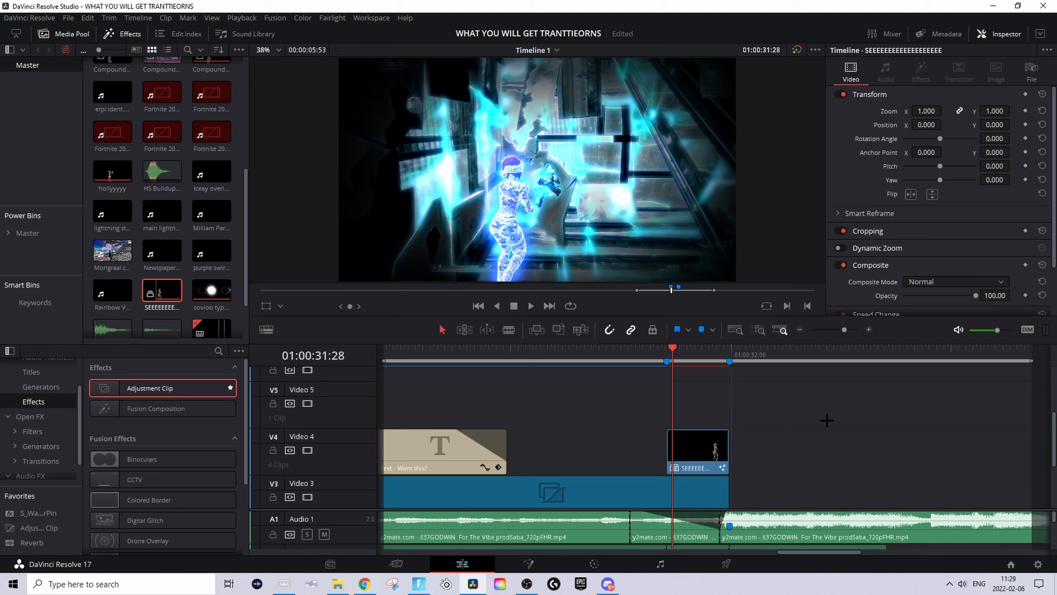
Step: Add a short fade-in to the start of the masked character clip on Video 4
scroll(827, 421, "up", 2)
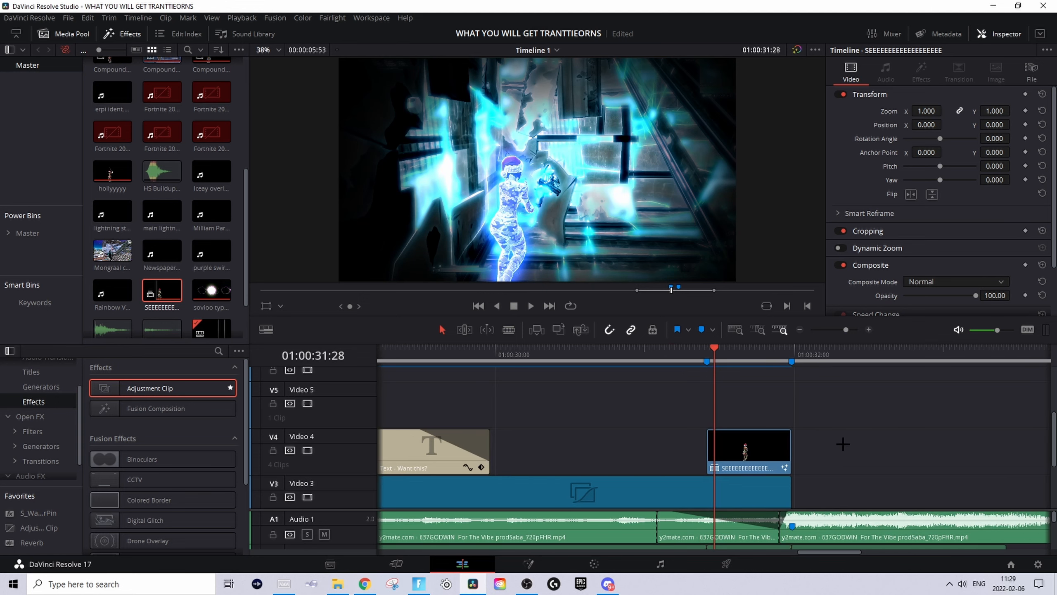
left_click(708, 456)
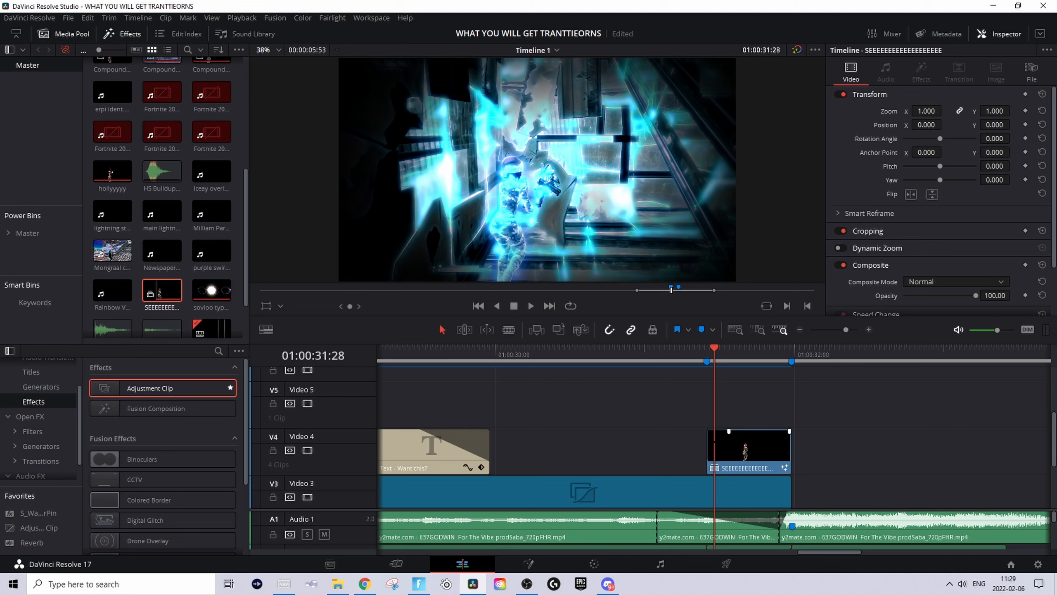
Step: Split the adjustment clip on Video 3 at Marker 2, 01:00:31:25, and delete the portion before it
scroll(727, 474, "down", 1)
left_click(726, 456)
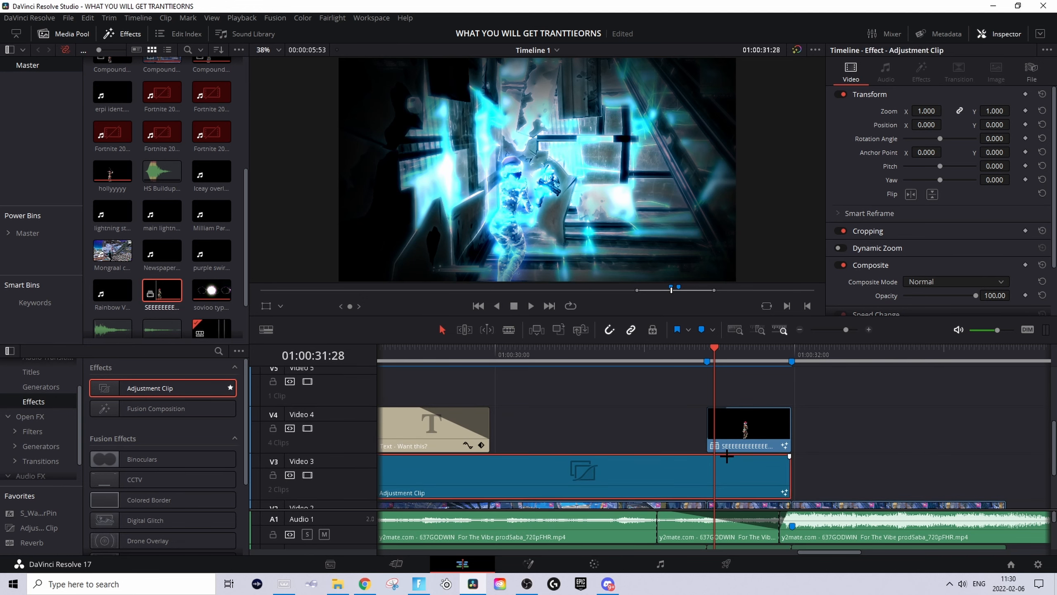
left_click(707, 354)
key("ctrl+b")
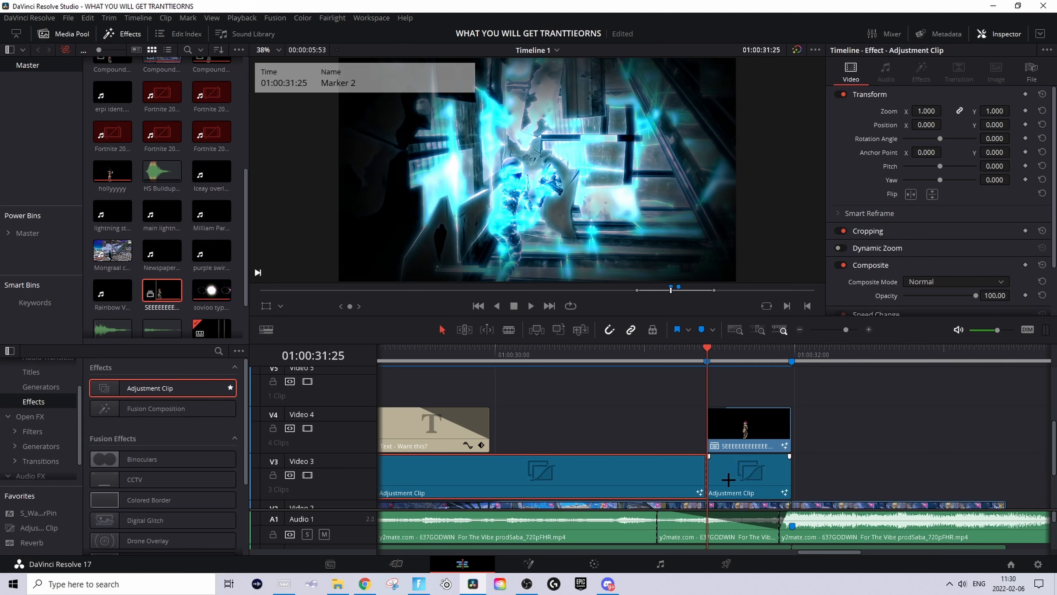
key("Delete")
Step: Add a fade-in to the remaining adjustment clip on Video 3 and play back the transition
left_click(711, 433)
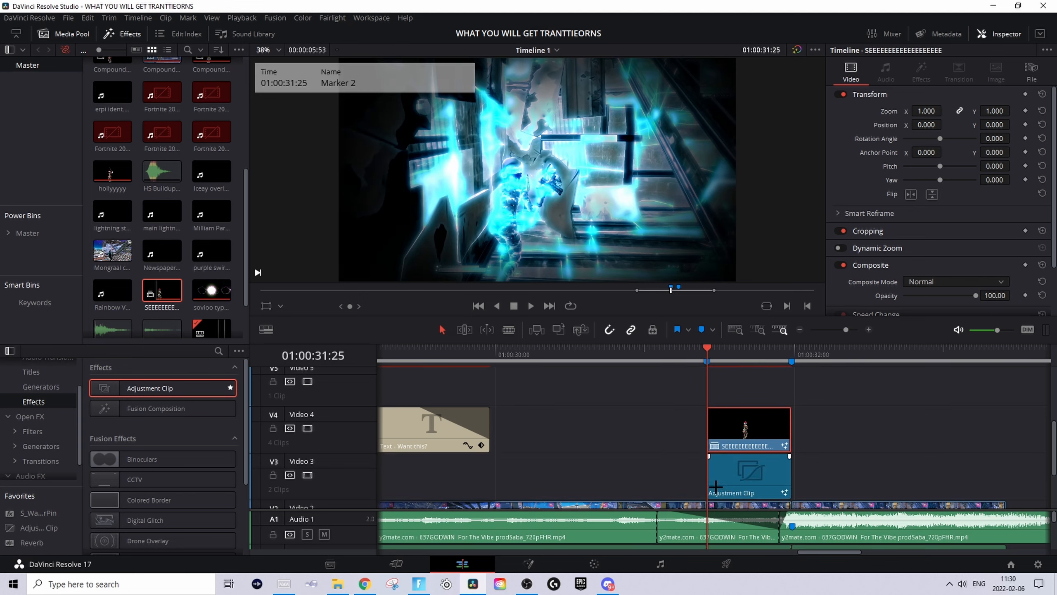
left_click_drag(710, 455, 738, 456)
key("space")
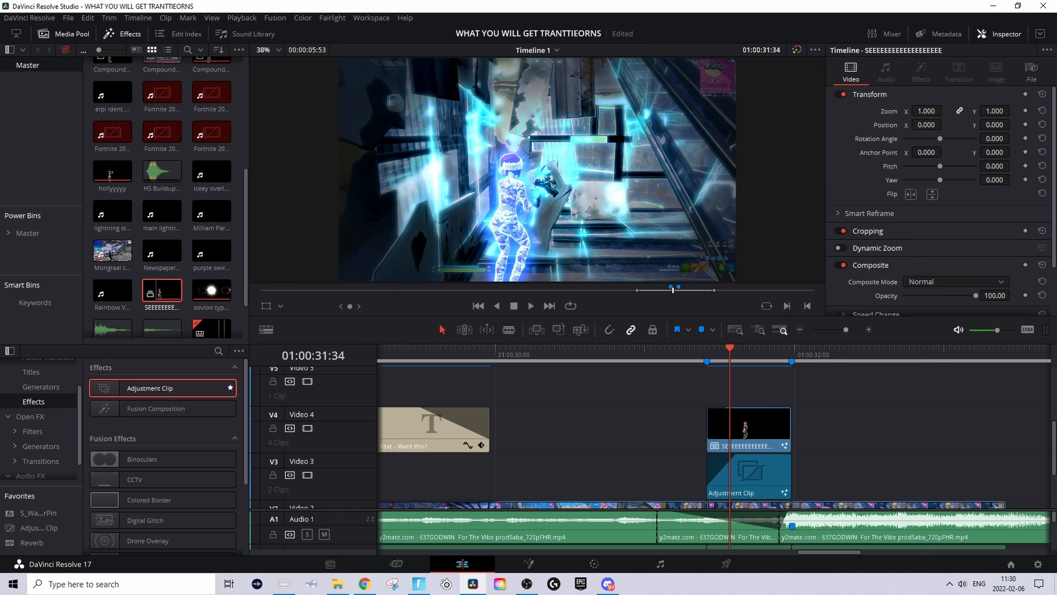
Step: Place main lightning overlay (1).mp4 on Video 5, starting with the masked clip at Marker 2, and preview it
scroll(715, 438, "up", 1)
scroll(715, 437, "down", 1)
left_click_drag(1056, 334, 701, 401)
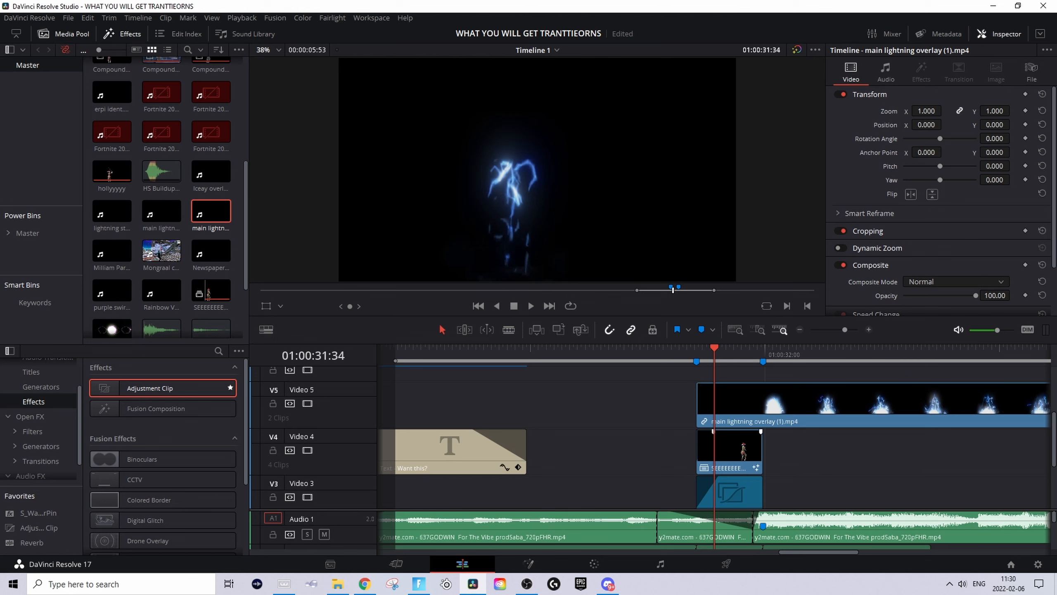
key("space")
key("space")
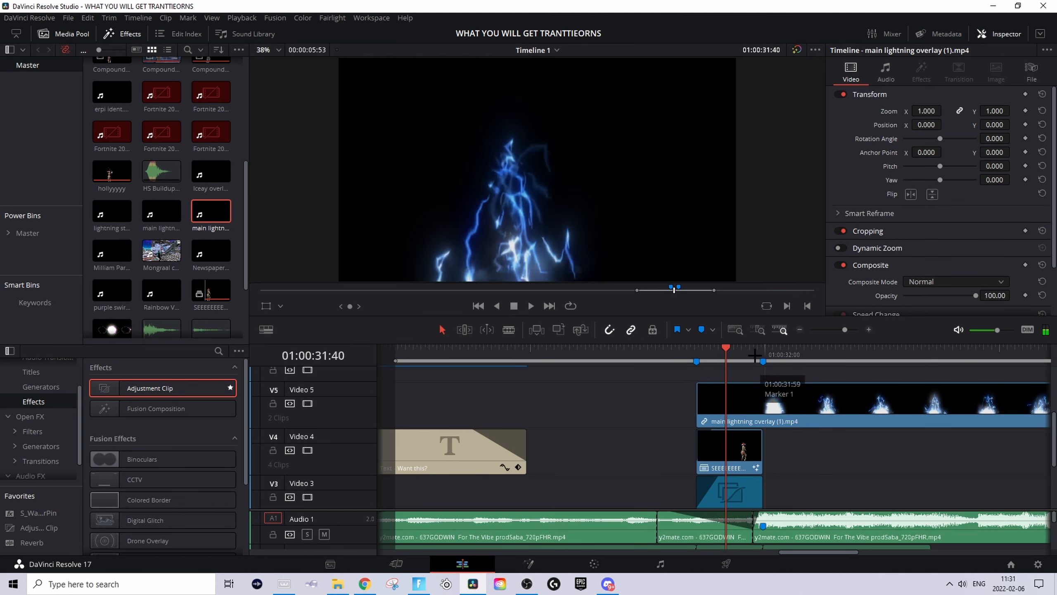
Step: Split the lightning overlay at Marker 1, 01:00:31:59, and delete the portion after it
left_click_drag(755, 355, 762, 355)
key("ctrl+b")
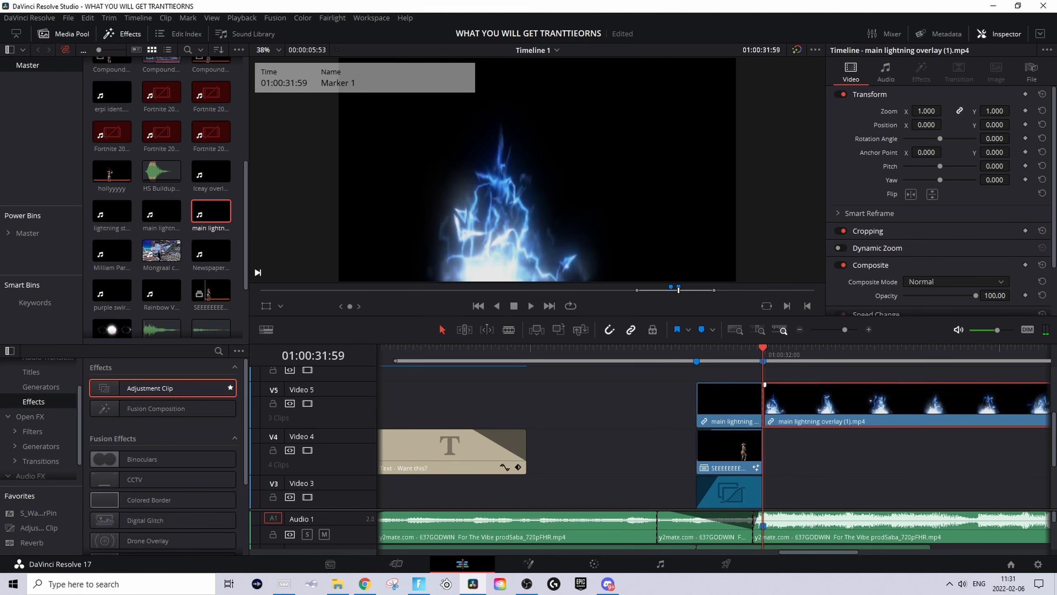
key("Delete")
Step: Open the trimmed lightning overlay in Fusion and add a Delta Keyer between MediaIn1 and MediaOut1
left_click(722, 356)
left_click(722, 395)
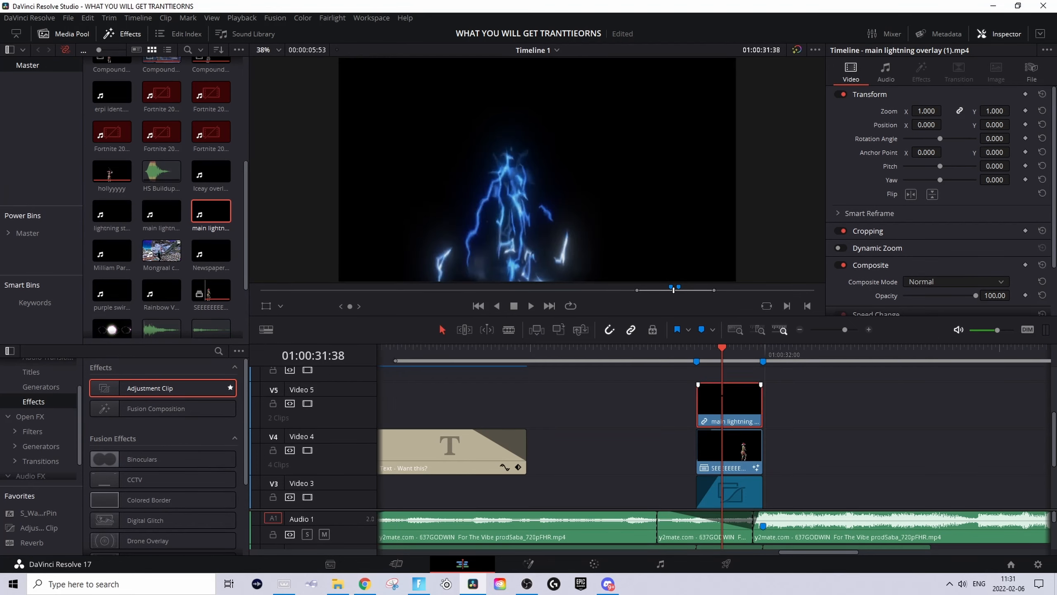
right_click(739, 396)
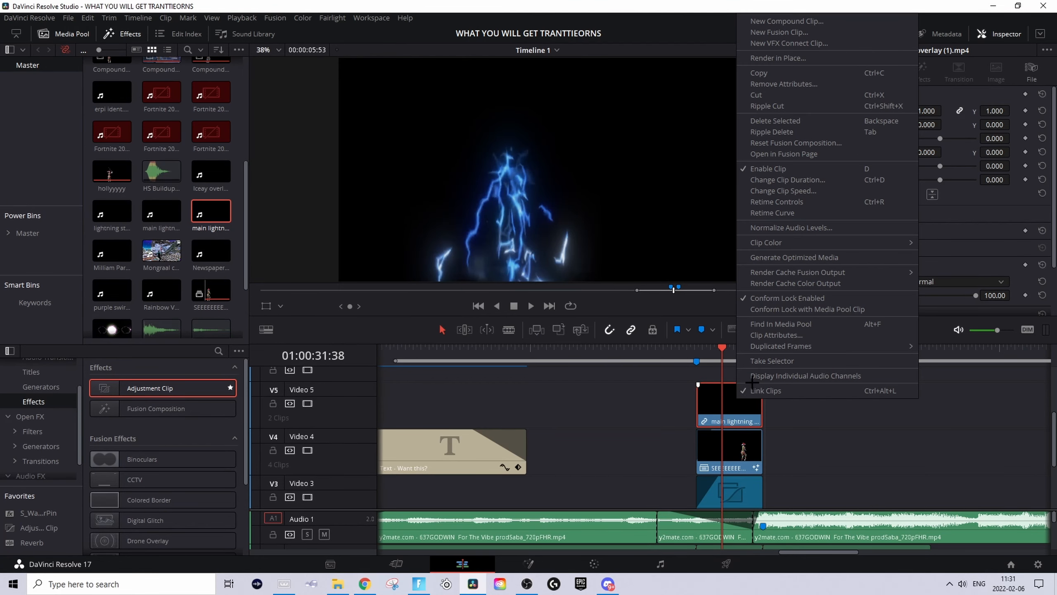
left_click(772, 152)
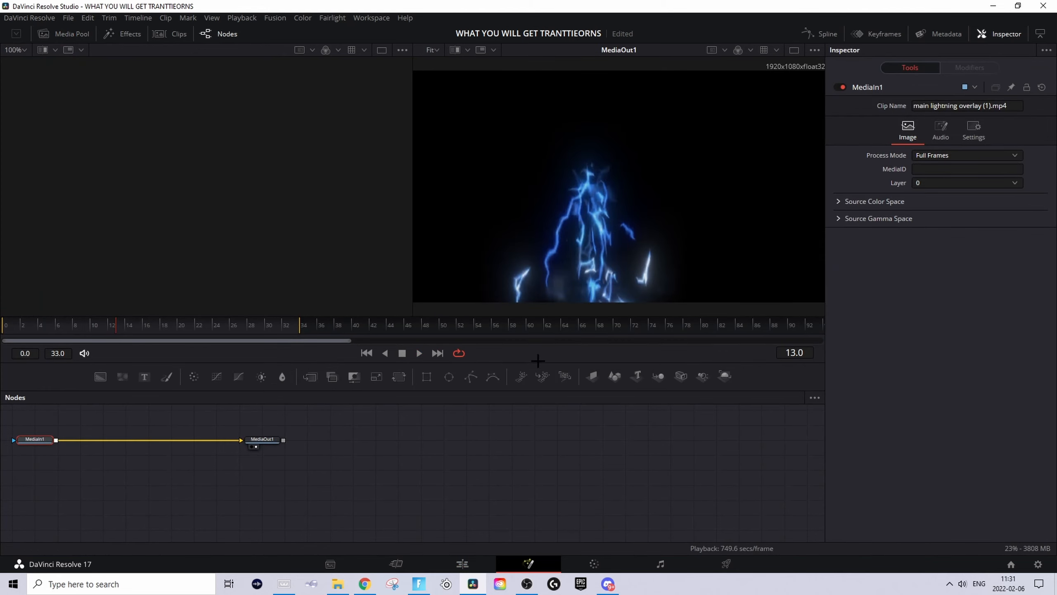
key("shift+space")
type("delta")
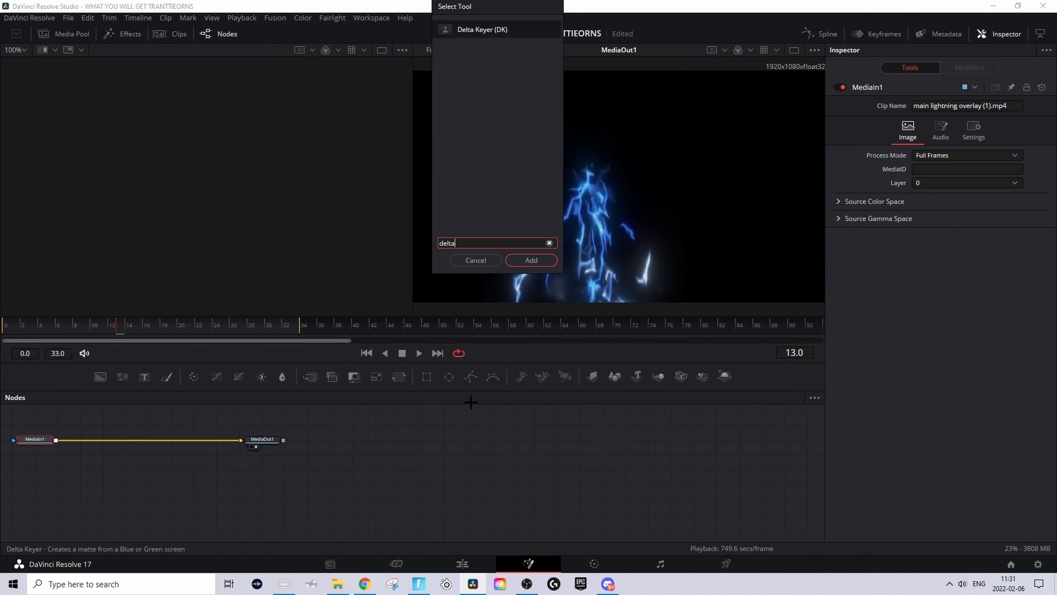
key("Return")
Step: Set the Delta Keyer's Reference color to black, #000000, and return to the Edit page
left_click_drag(979, 265, 793, 197)
left_click(946, 265)
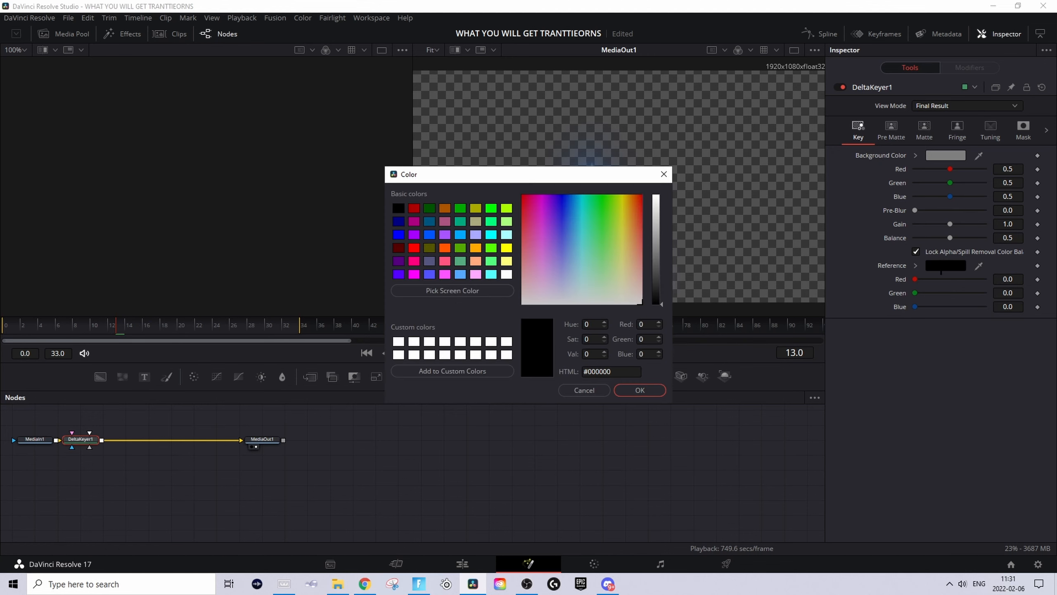
left_click(640, 390)
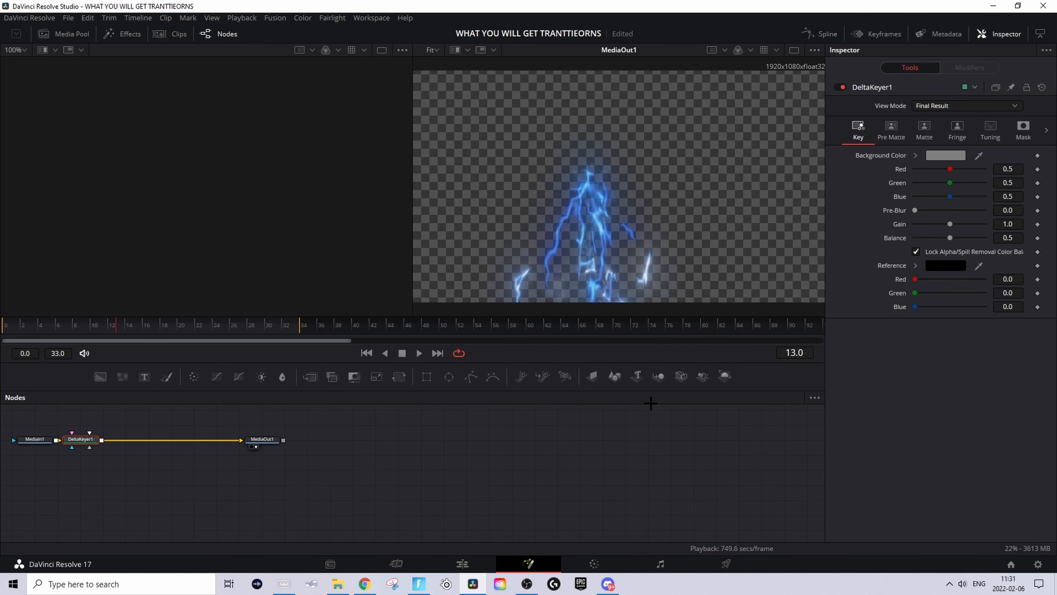
left_click(462, 564)
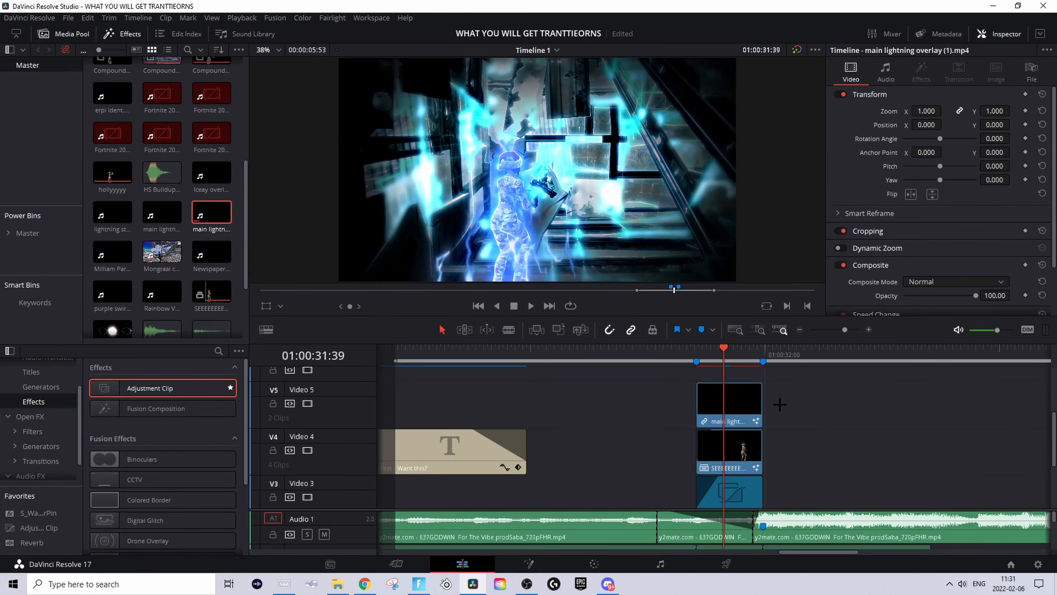
Step: Lower the volume of the main lightning overlay's audio on Audio 5 and play back the transition
key("space")
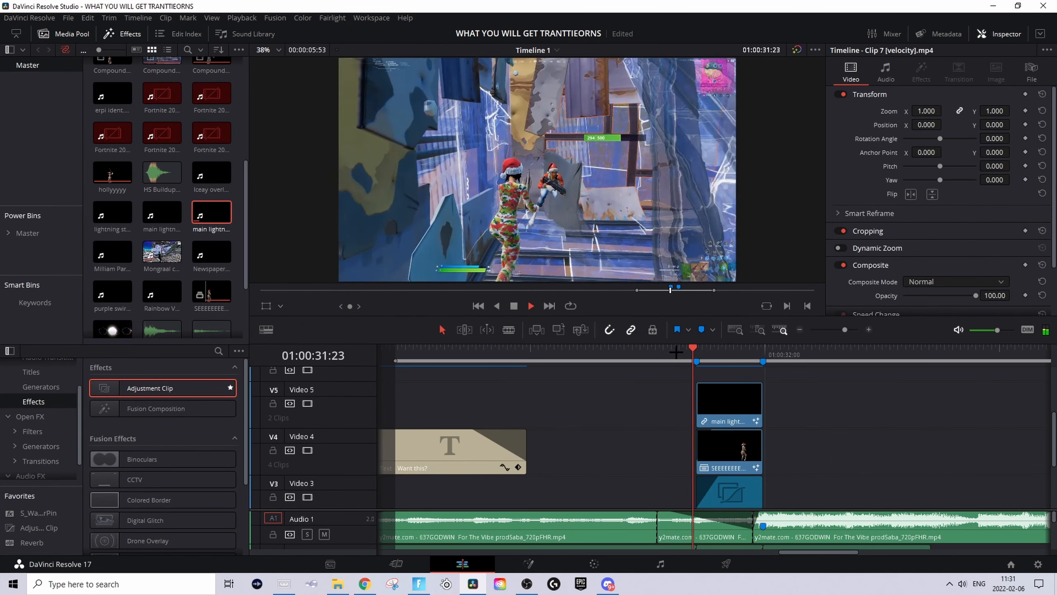
key("space")
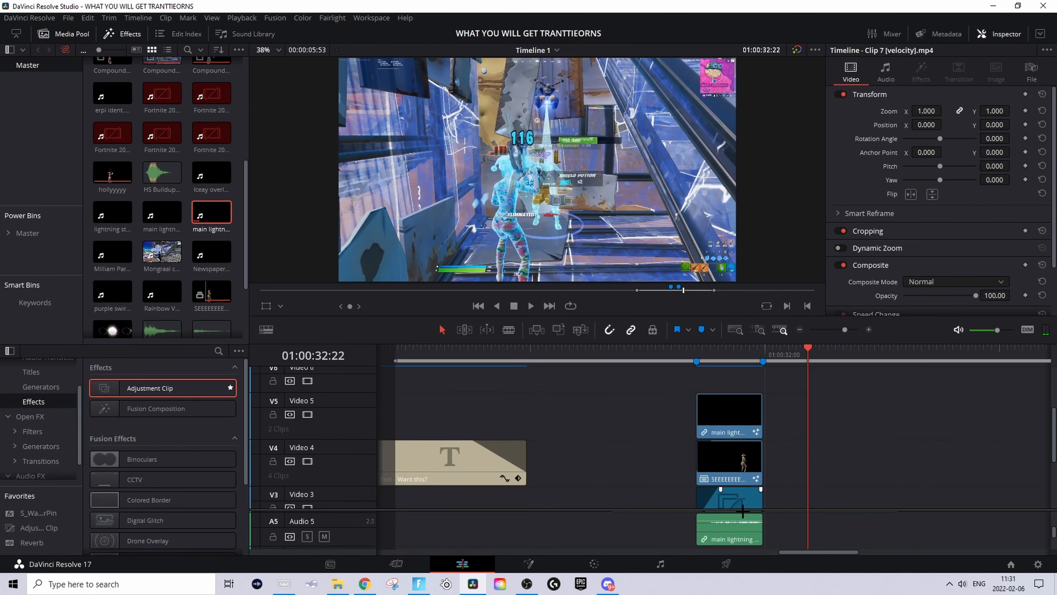
scroll(722, 538, "up", 1)
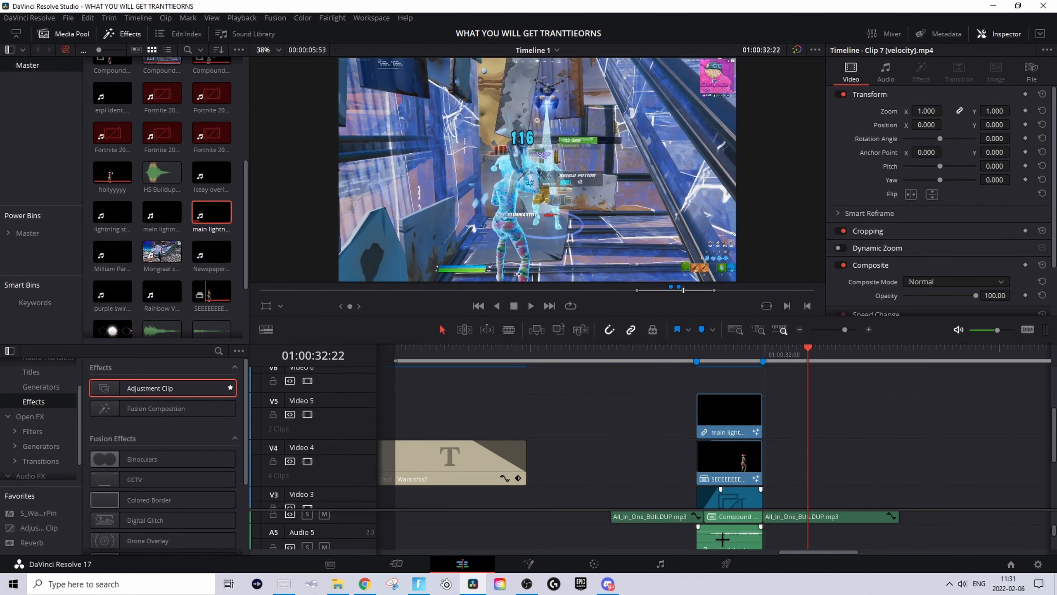
left_click_drag(721, 532, 719, 531)
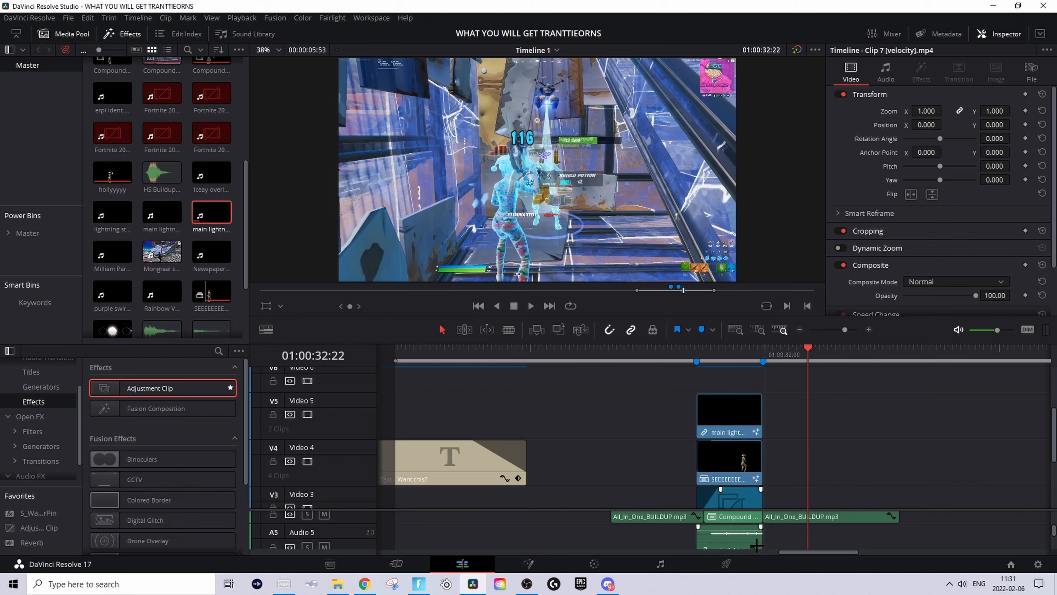
left_click(707, 358)
key("space")
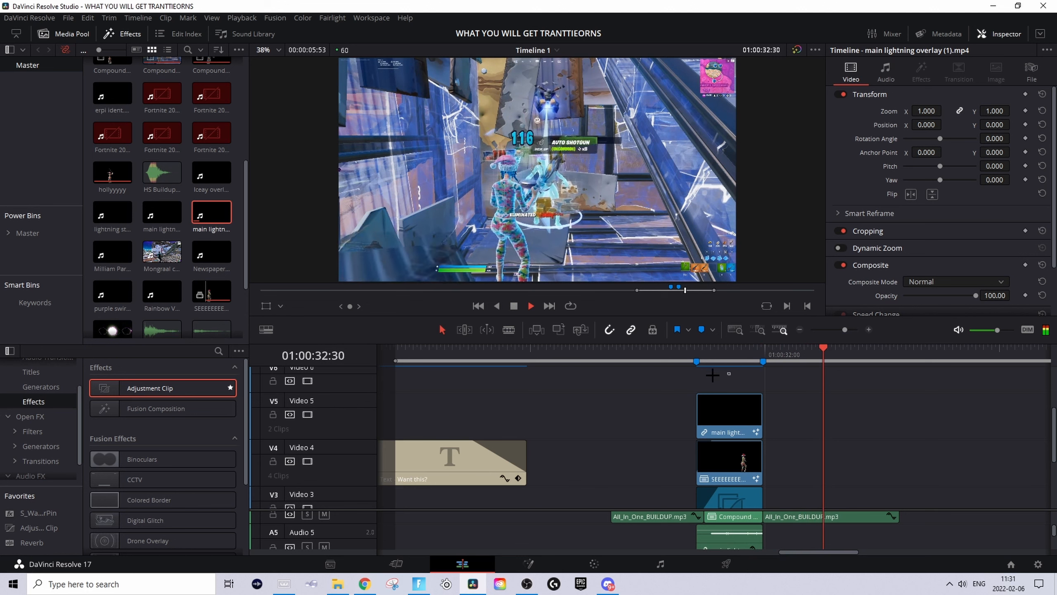
key("space")
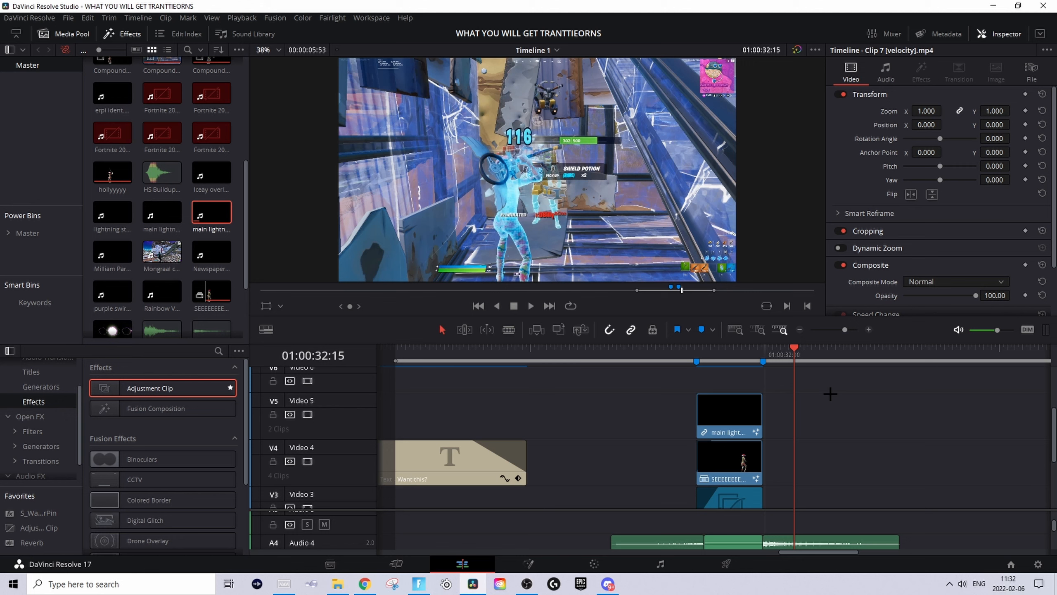
Step: Import lightning strike overlay (1).mp4 from File Explorer onto Video 6 and add a Delta Keyer between MediaIn1 and MediaOut1 in its Fusion composition
left_click(337, 584)
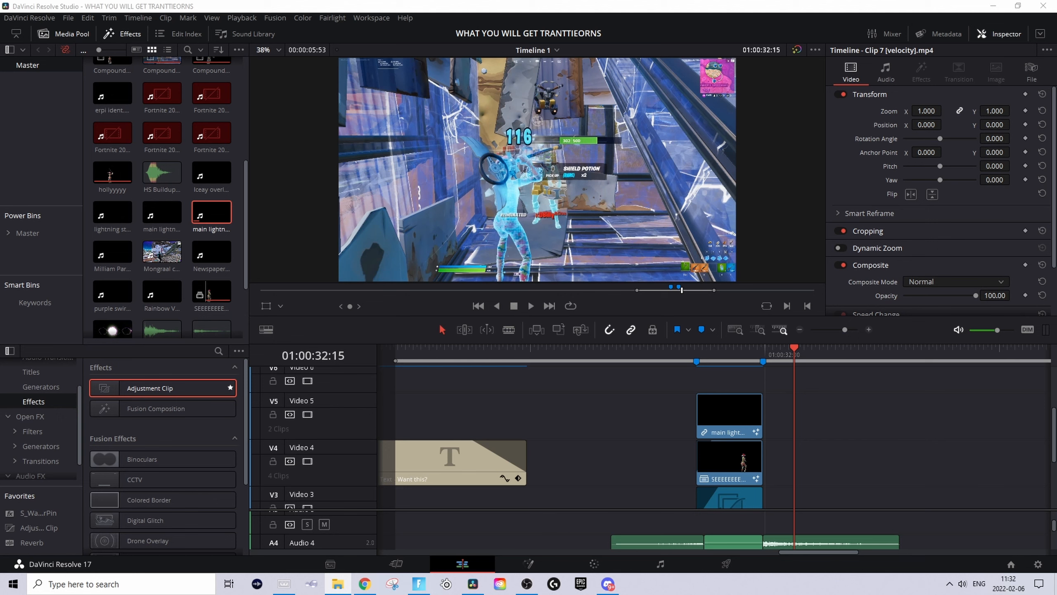
left_click_drag(1056, 310, 707, 390)
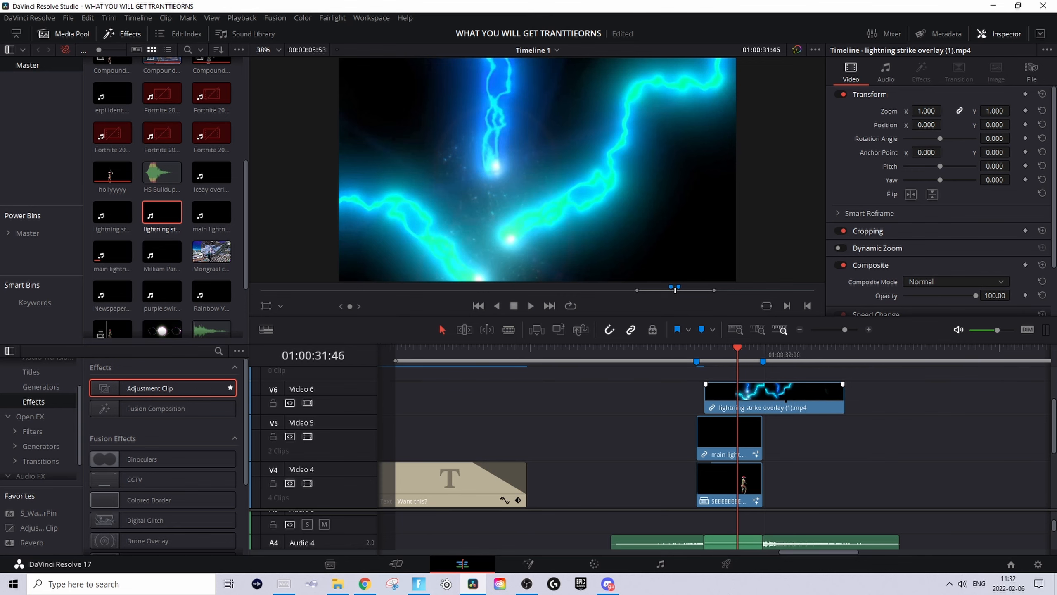
right_click(786, 393)
left_click(847, 150)
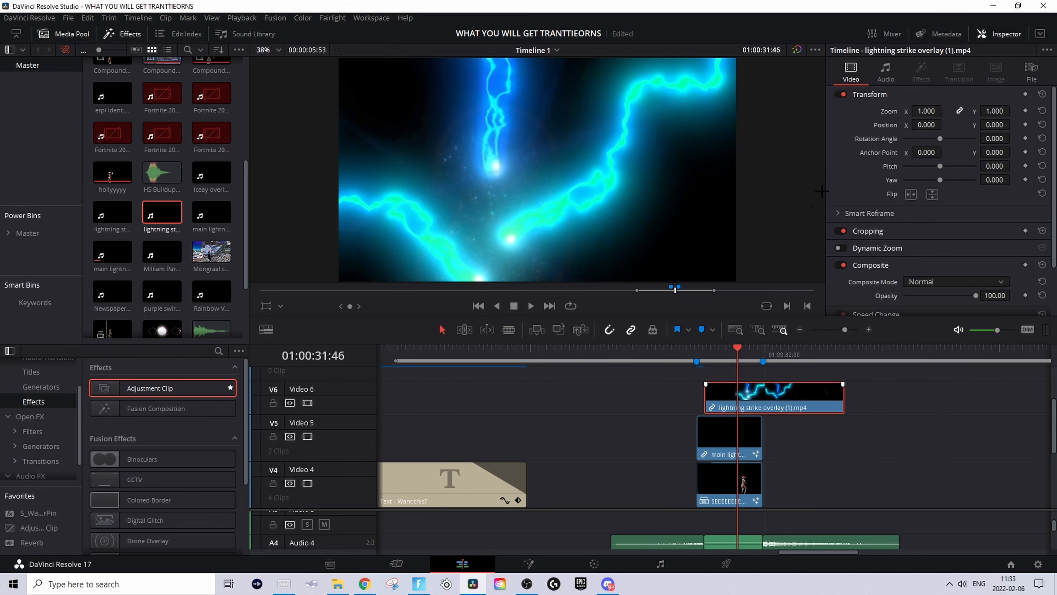
key("shift+space")
type("delta")
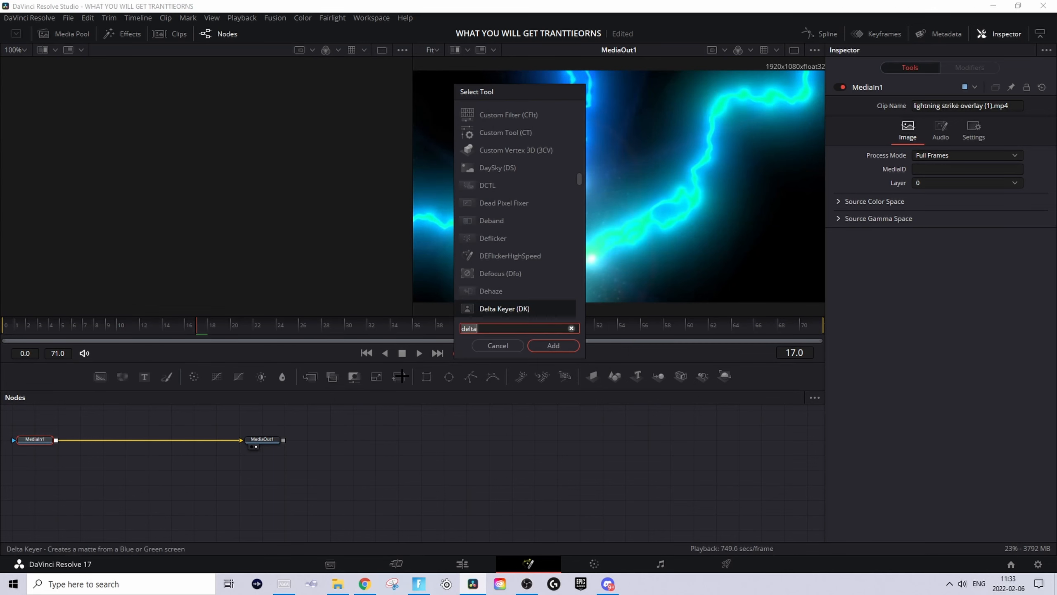
key("Return")
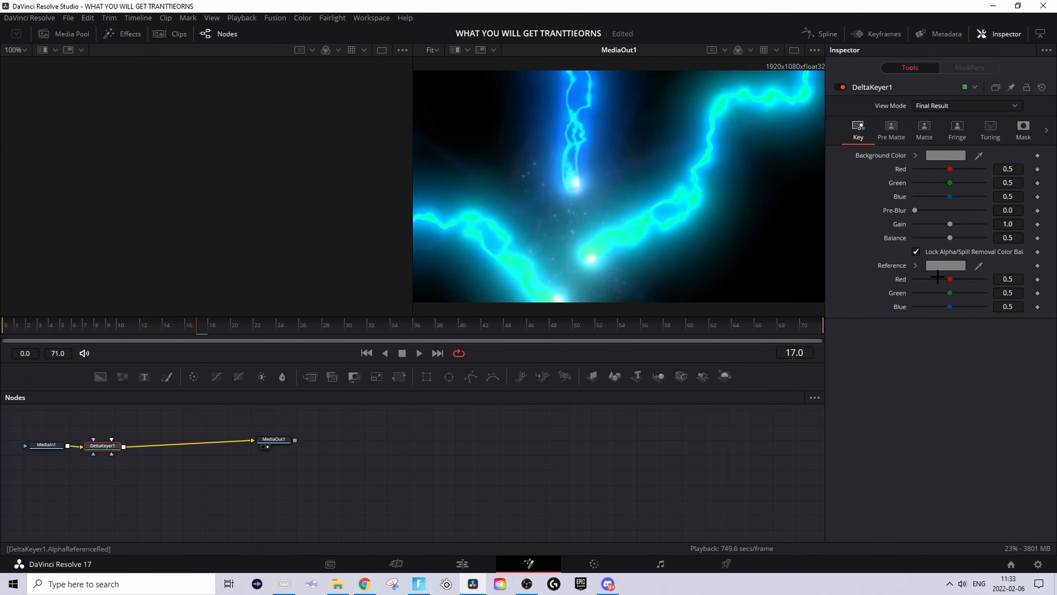
Step: Set the Reference color of the strike overlay's Delta Keyer to black, #000000, and return to the Edit page
left_click(954, 265)
left_click(656, 306)
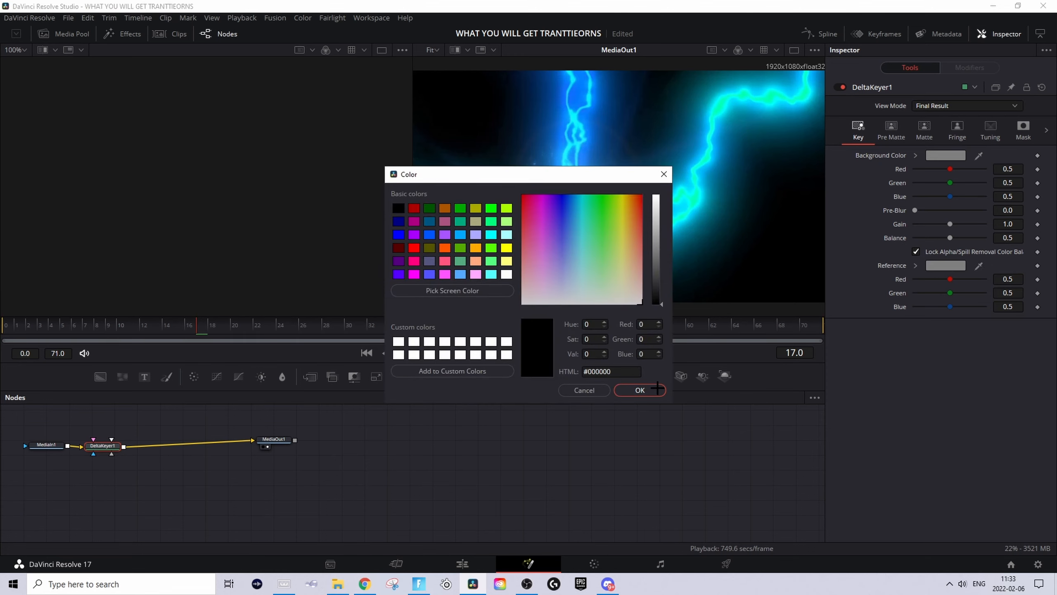
left_click(657, 389)
left_click(463, 563)
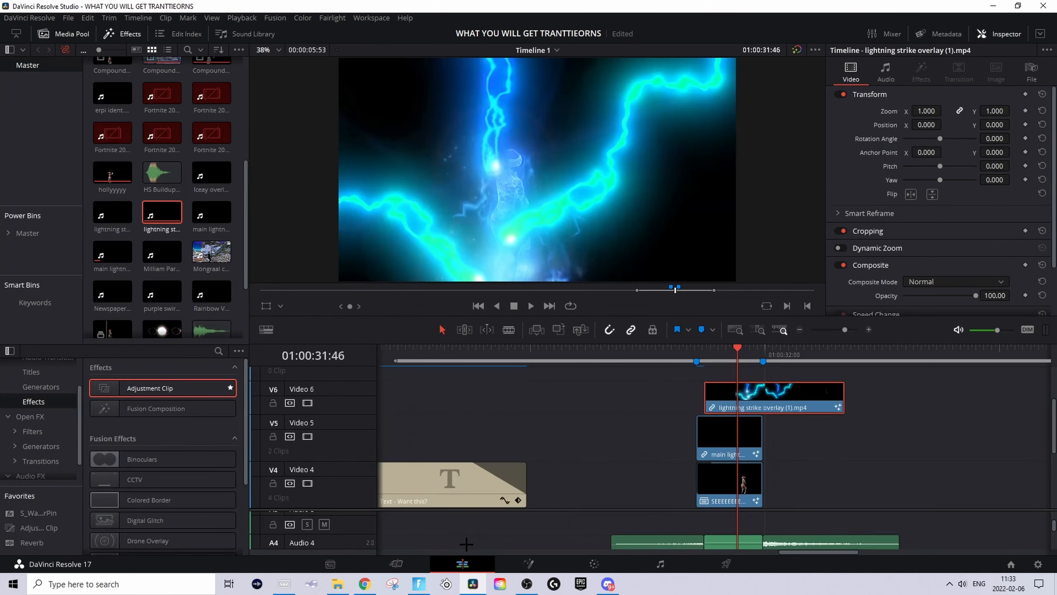
Step: Preview the keyed strike overlay and delete only its audio portion on Audio 6
key("space")
key("space")
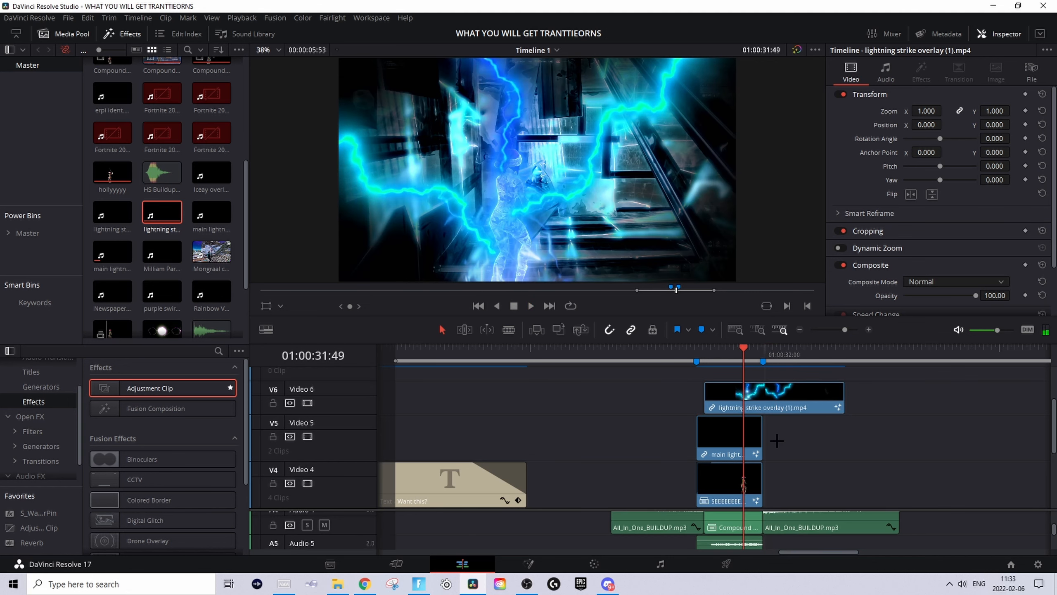
scroll(787, 458, "down", 1)
scroll(787, 521, "down", 2)
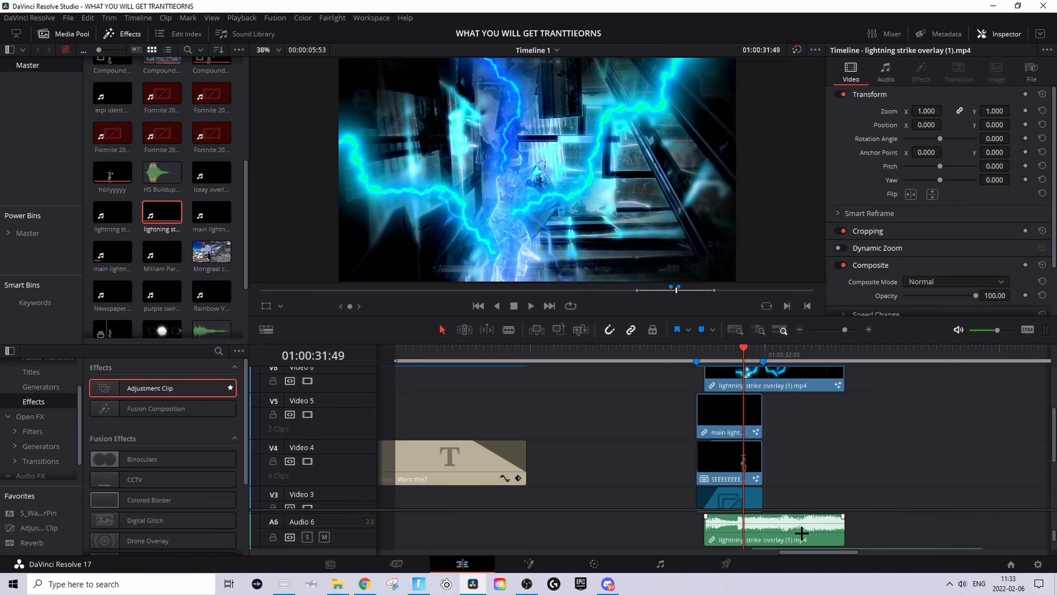
left_click(760, 520, "alt")
key("BackSpace")
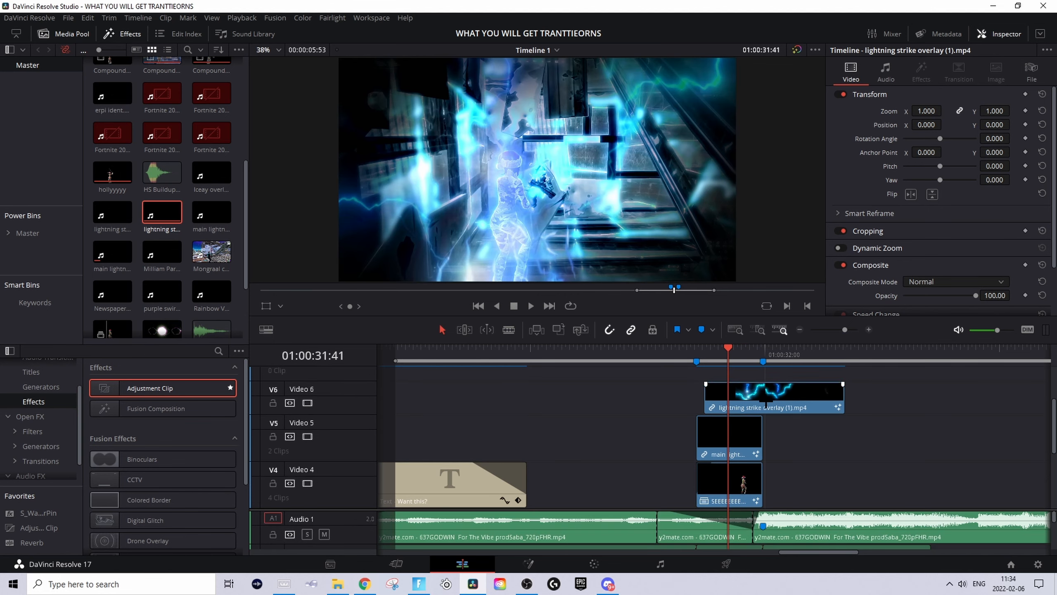
Step: Step through the lightning strike overlay frame by frame and add a clip marker at the strongest bolt flash, 01:00:31:48
key("Right")
key("Right")
key("Right")
key("Right")
key("Right")
key("Right")
key("Right")
key("Right")
key("Right")
key("Right")
key("Right")
key("Right")
key("Left")
key("Left")
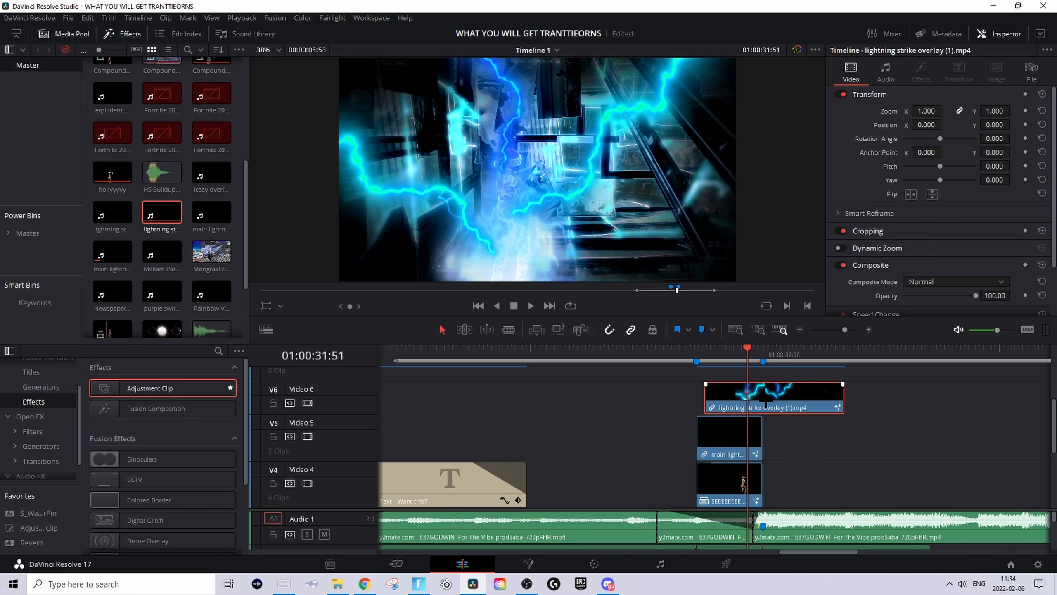
key("Left")
key("Left")
key("Left")
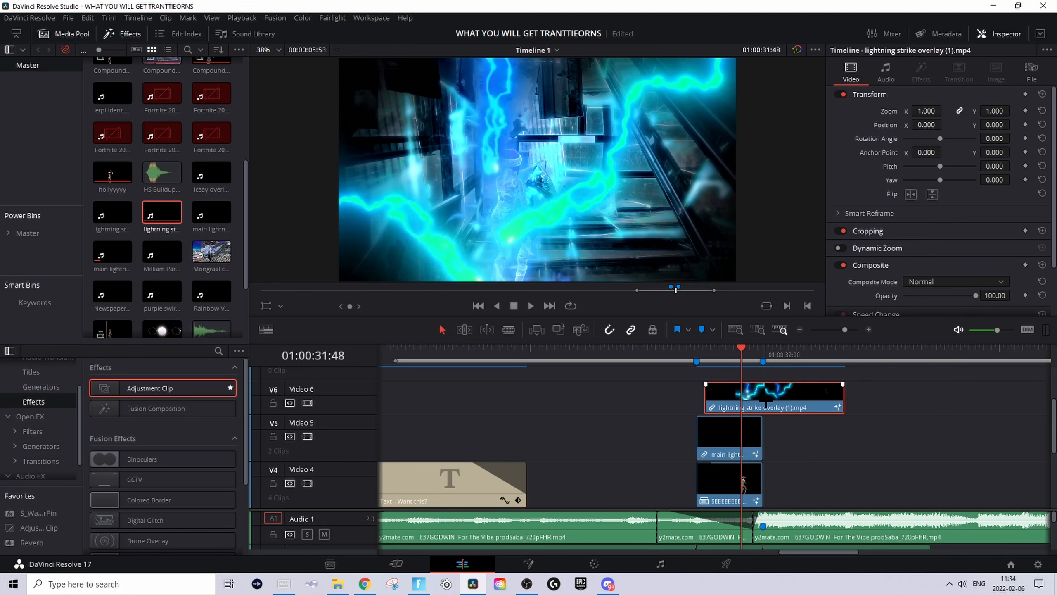
key("Left")
key("Left")
key("Left")
key("Left")
key("Left")
key("Right")
key("Right")
key("Right")
key("Right")
key("Right")
key("Right")
key("Left")
key("Right")
key("Right")
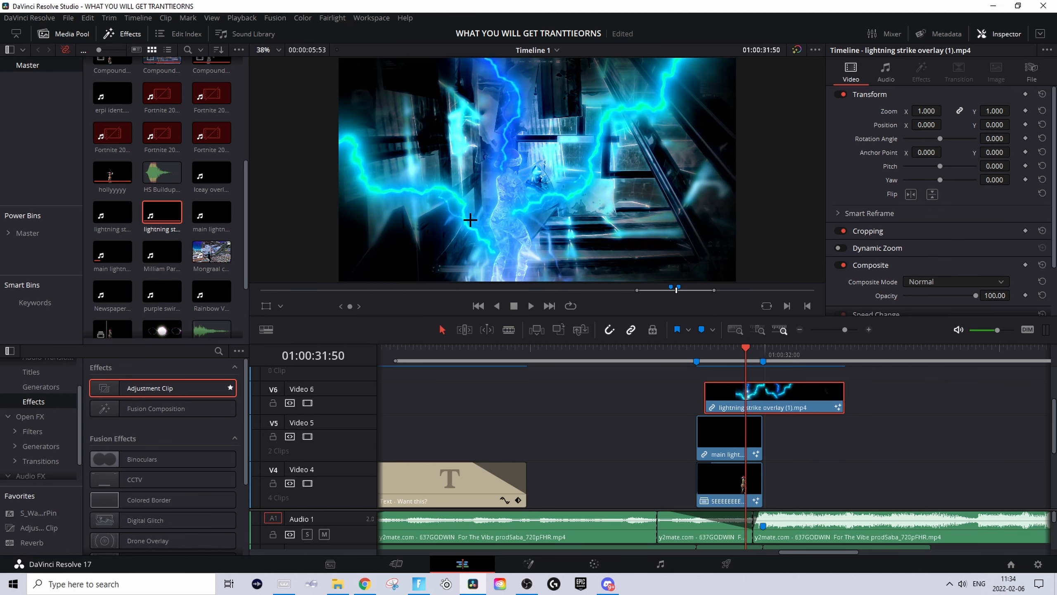
key("Left")
key("Right")
key("Left")
key("Left")
key("Right")
key("Right")
key("Left")
key("Left")
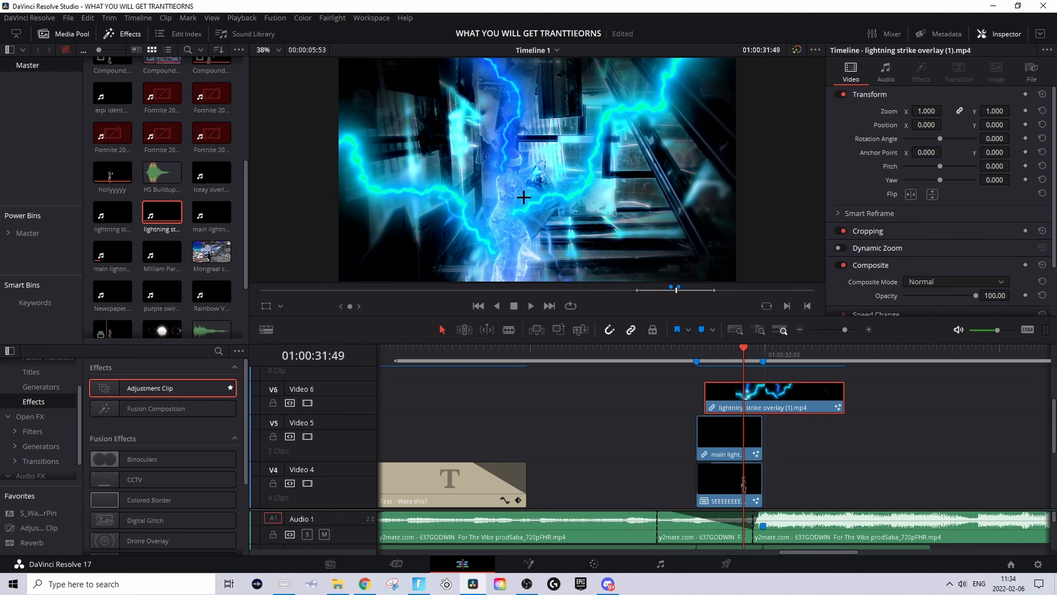
key("Right")
key("Left")
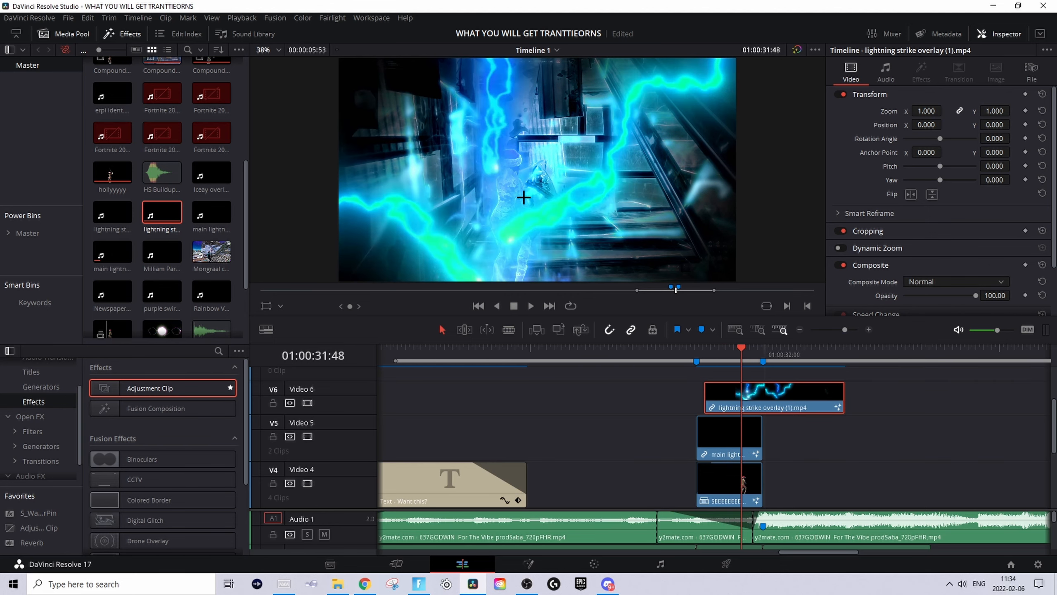
key("m")
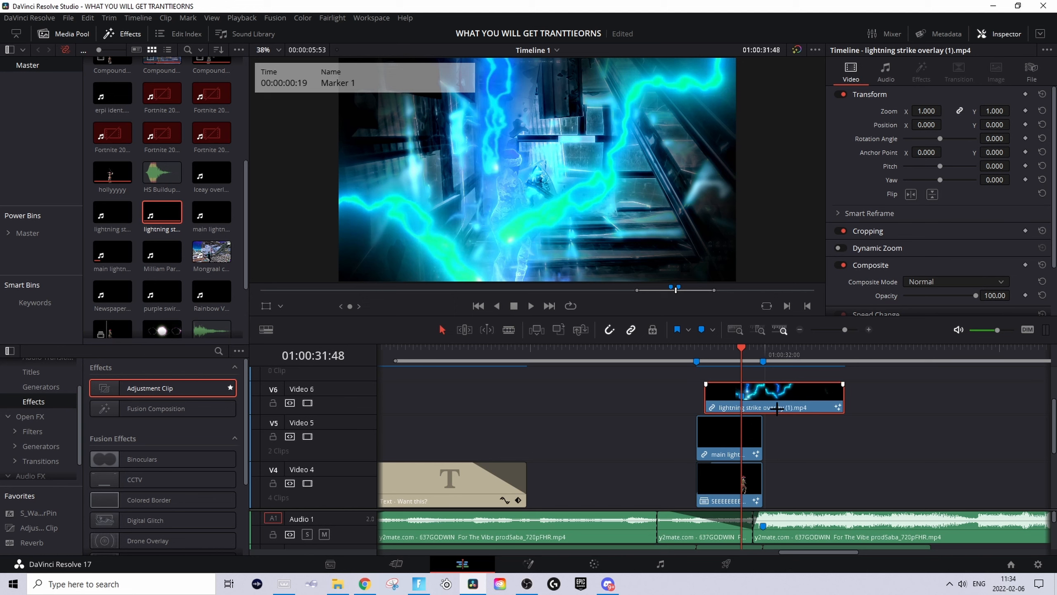
Step: Shift the lightning strike overlay later on Video 6 so its clip marker lines up with timeline Marker 1, and preview it
left_click_drag(786, 406, 807, 406)
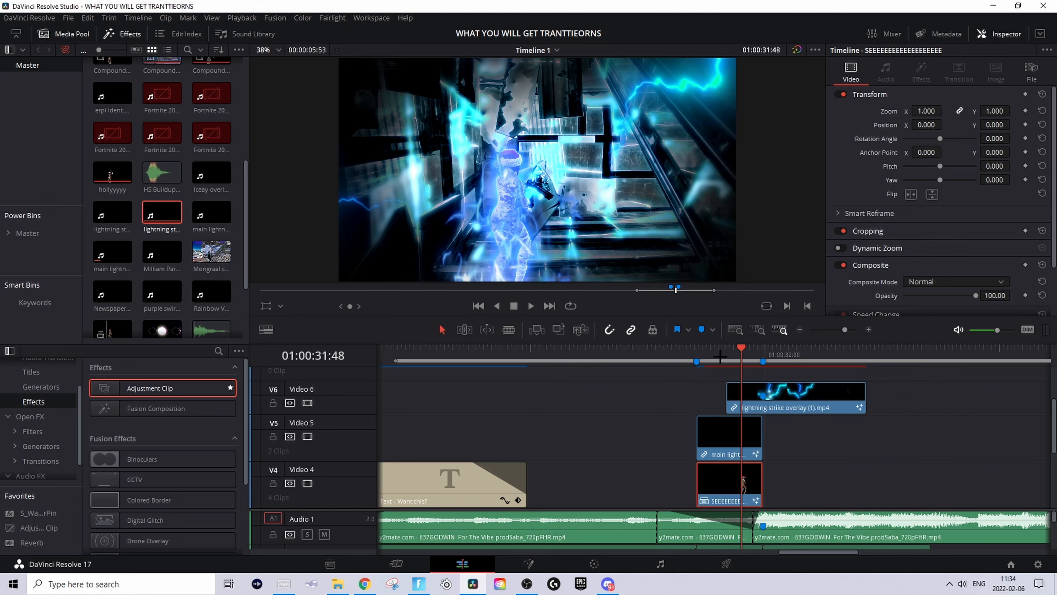
left_click(698, 353)
key("space")
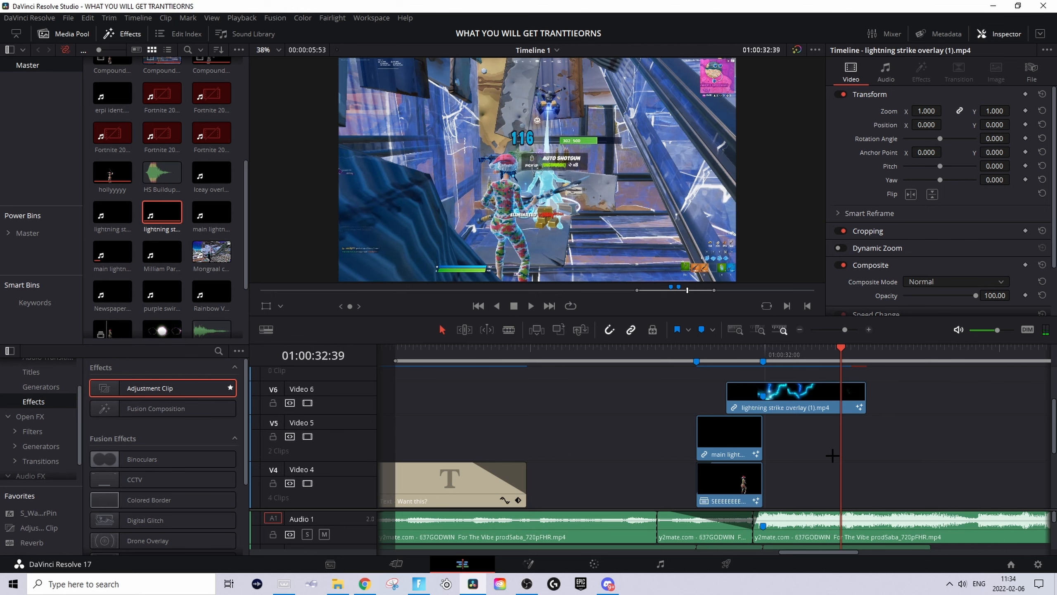
Step: Place an Adjustment Clip on Video 7 above the lightning strike overlay, ending at Marker 1, 01:00:31:59
scroll(811, 441, "up", 2)
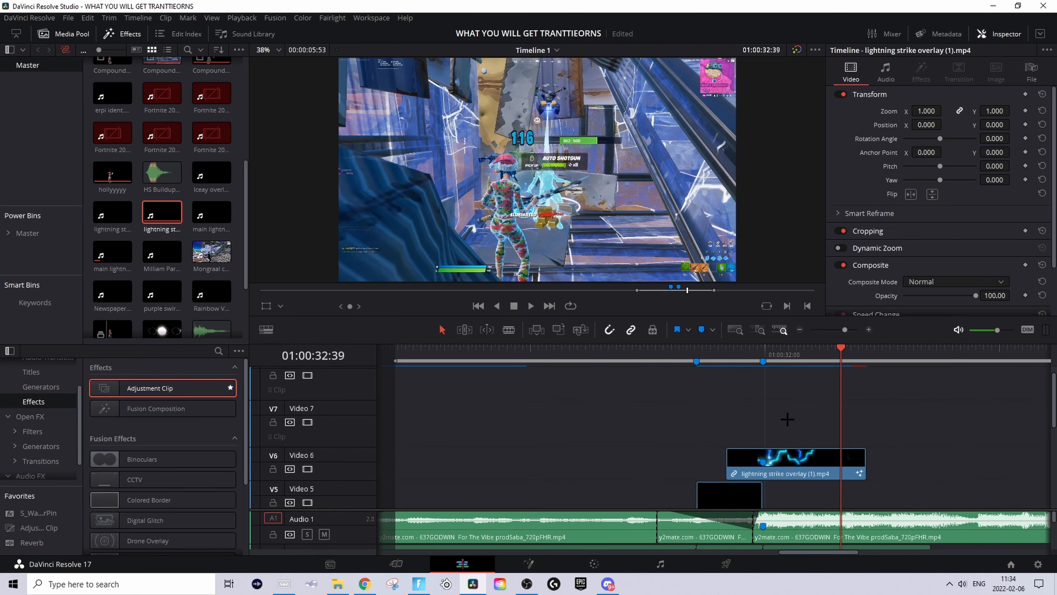
left_click_drag(845, 330, 841, 329)
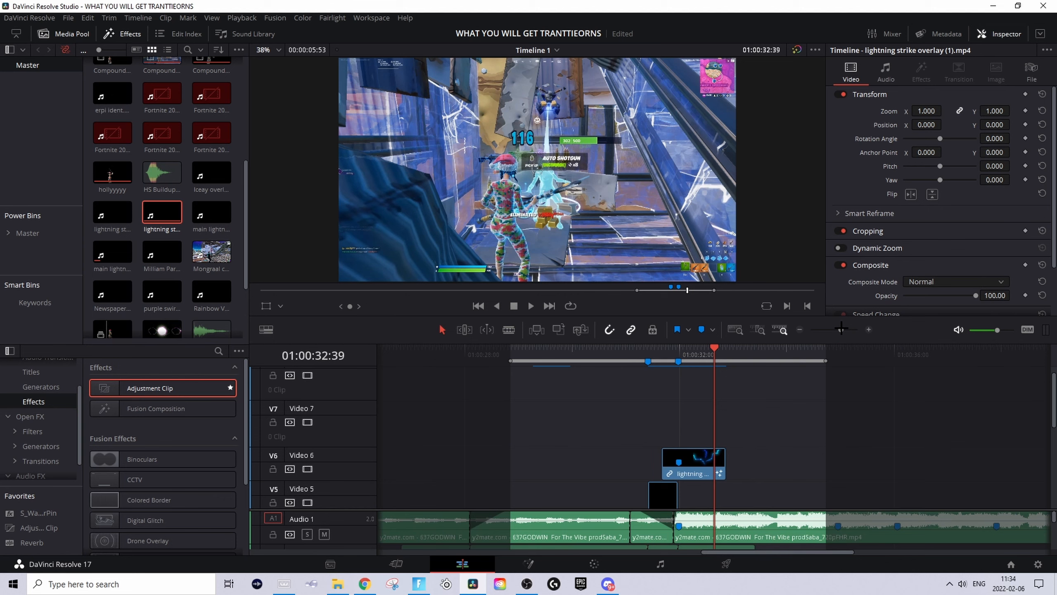
left_click(678, 350)
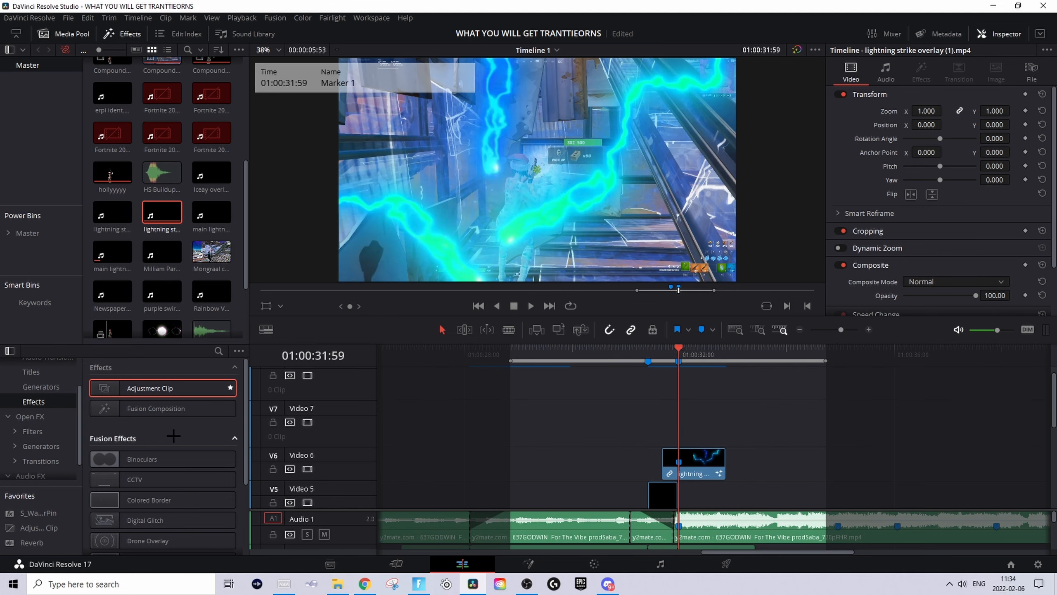
left_click_drag(131, 396, 441, 438)
left_click(582, 408)
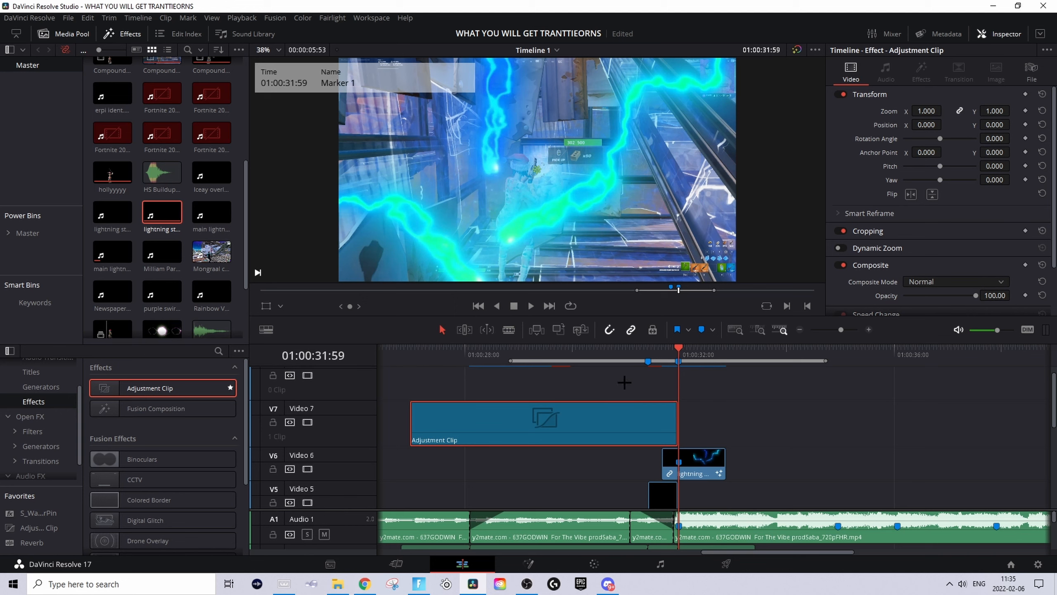
Step: In the adjustment clip's Fusion composition, insert S_Flicker, S_Shake, BCCBulge and S_WarpChroma between MediaIn1 and MediaOut1, and return to the Edit page
left_click(630, 349)
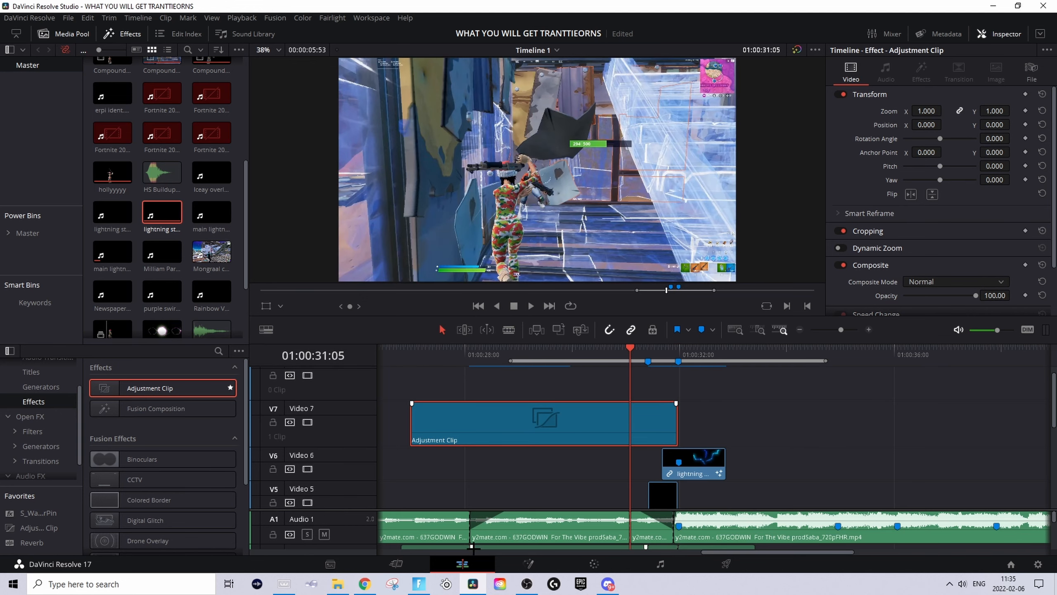
left_click(528, 563)
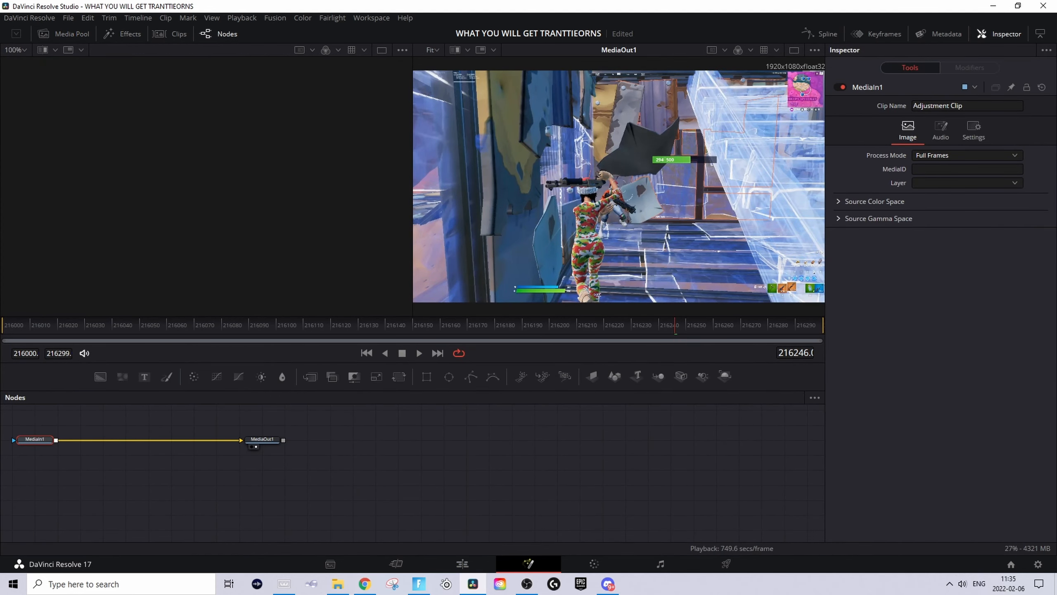
left_click_drag(448, 524, 110, 441)
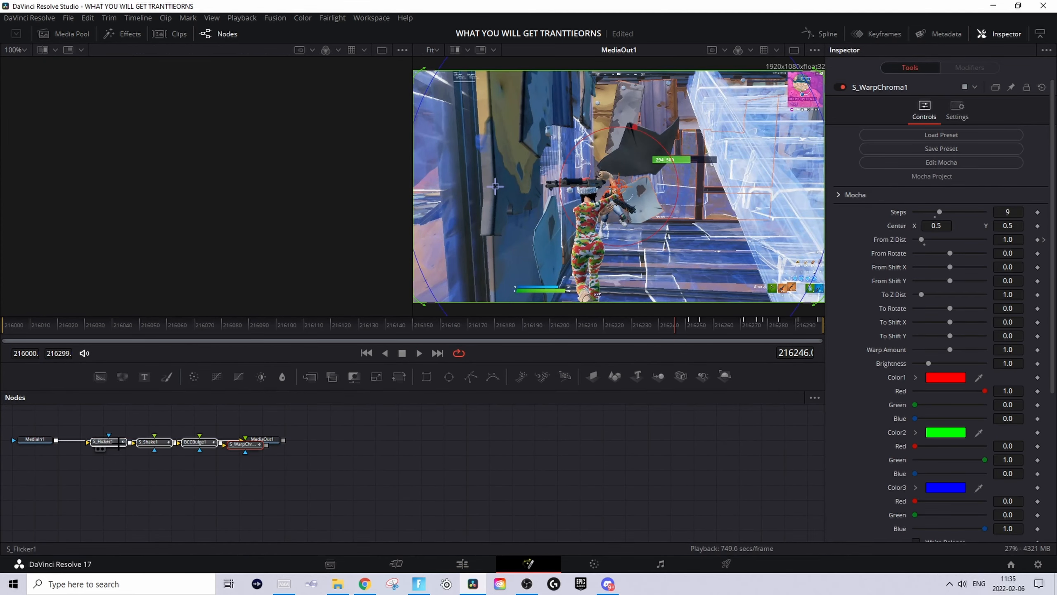
left_click_drag(204, 445, 177, 438)
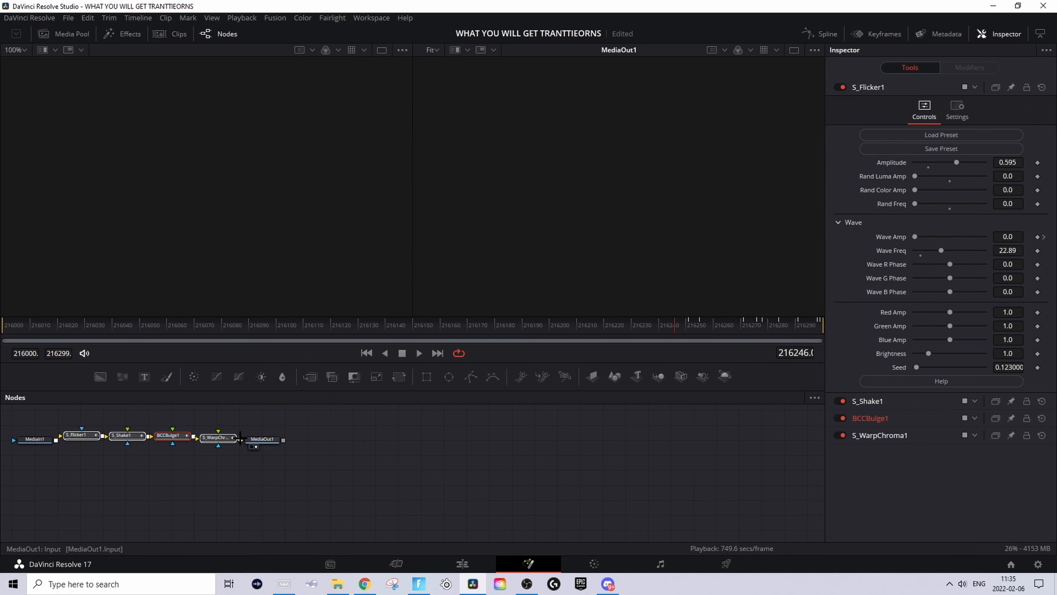
left_click_drag(265, 438, 250, 439)
left_click(790, 329)
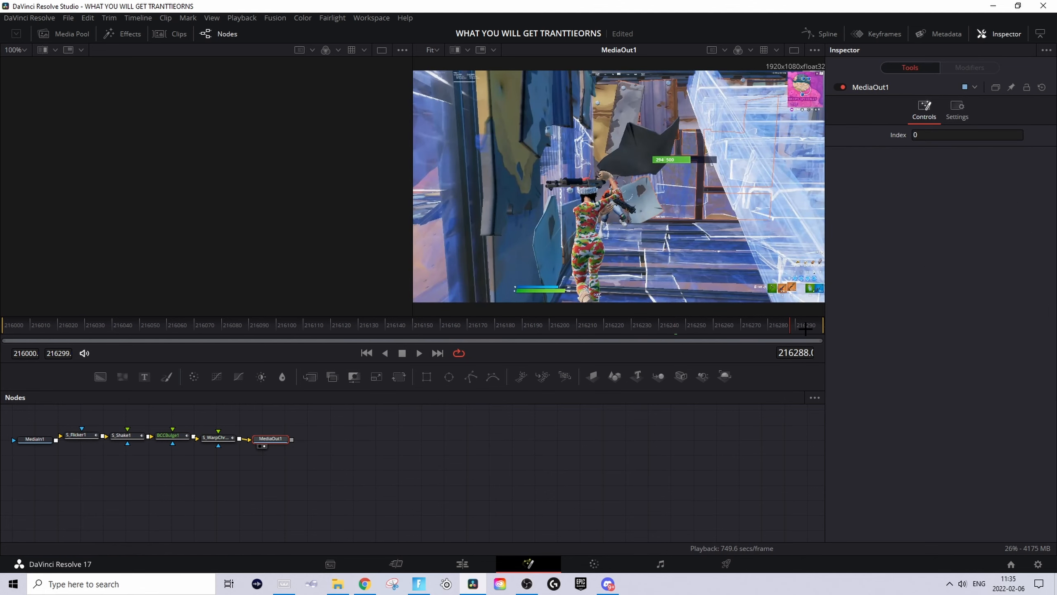
left_click(462, 563)
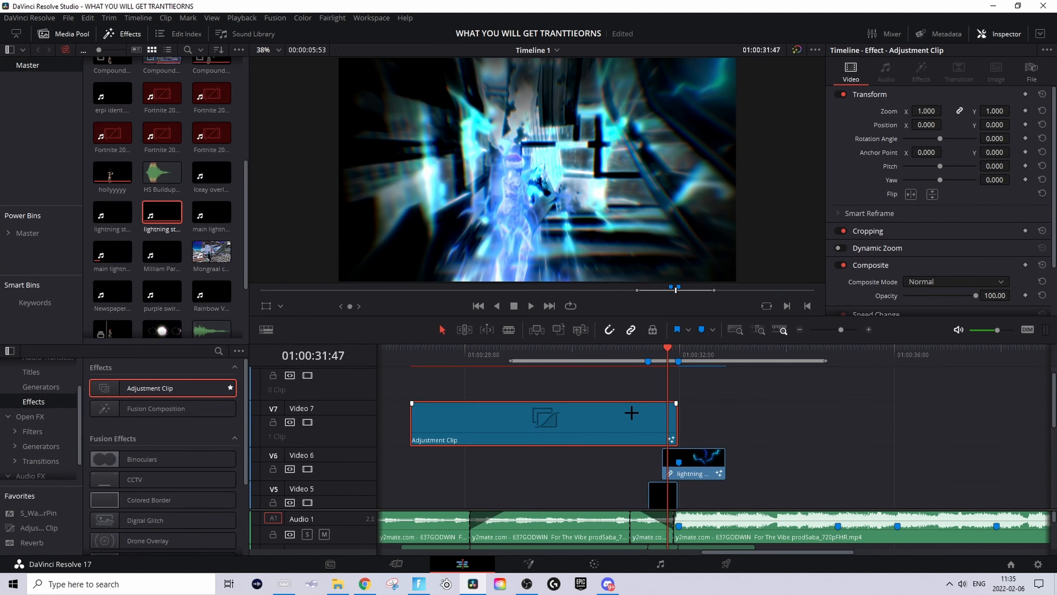
Step: Trim the start of the Video 7 adjustment clip so it begins shortly before Marker 2
right_click(631, 412)
left_click(658, 405)
left_click_drag(410, 426, 606, 432)
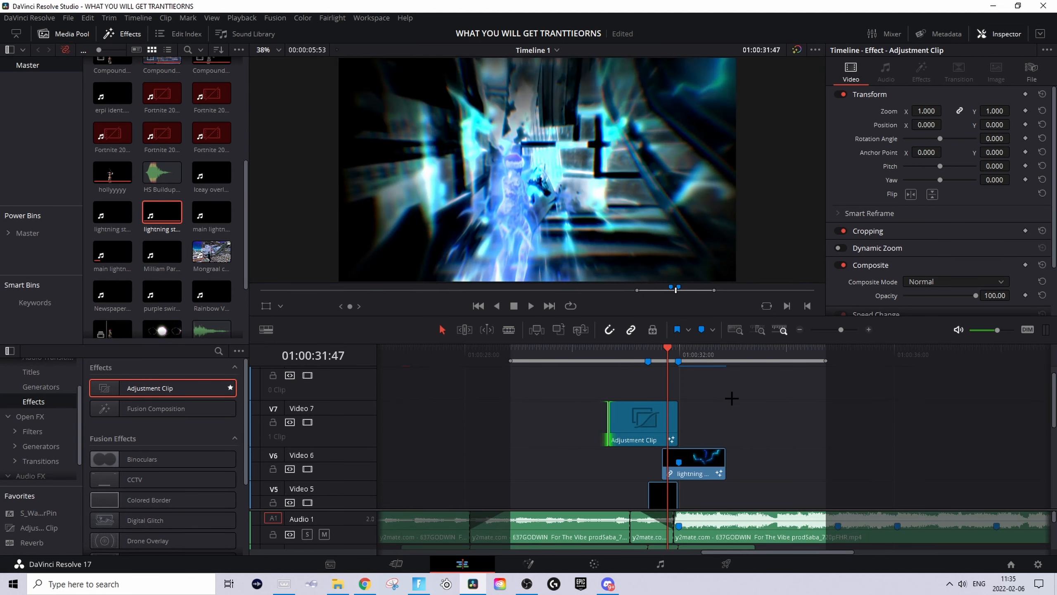
Step: Place a second Adjustment Clip on Video 7 starting at Marker 1, 01:00:31:59, directly after the existing adjustment clip
scroll(733, 404, "down", 1)
left_click(734, 418)
left_click(679, 351)
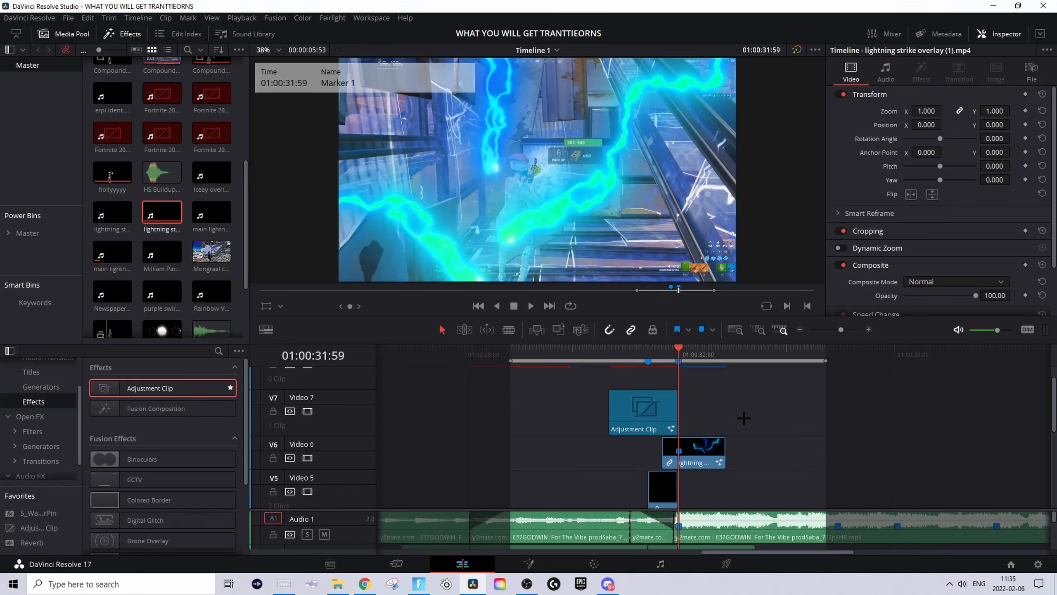
left_click_drag(106, 392, 683, 414)
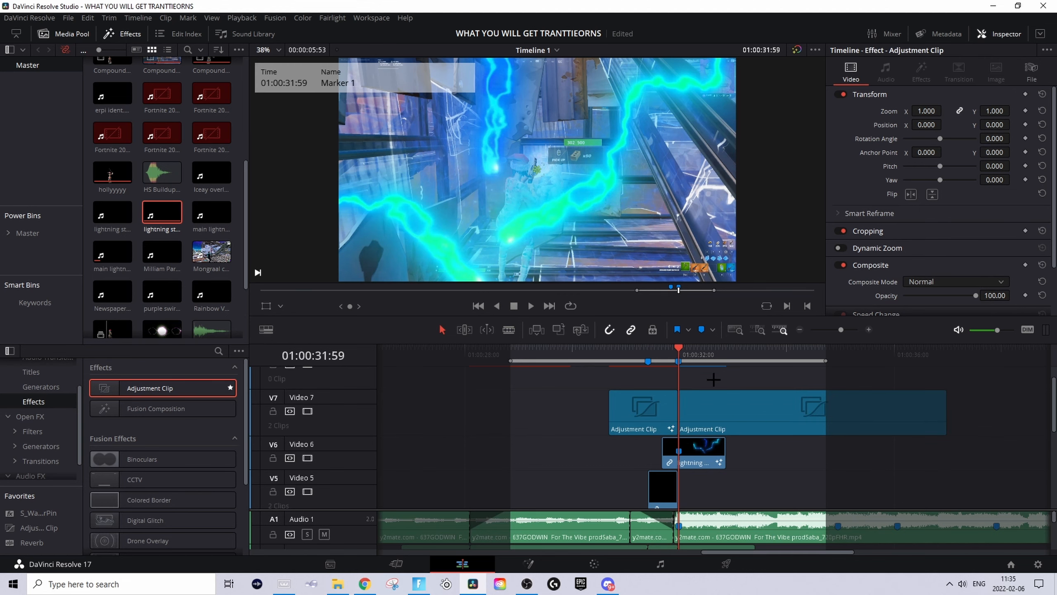
Step: In the second adjustment clip's Fusion composition, insert the node chain from S_Glint1 to S_Shake2_1 between MediaIn1 and MediaOut1, and return to the Edit page
left_click(703, 347)
left_click(745, 405)
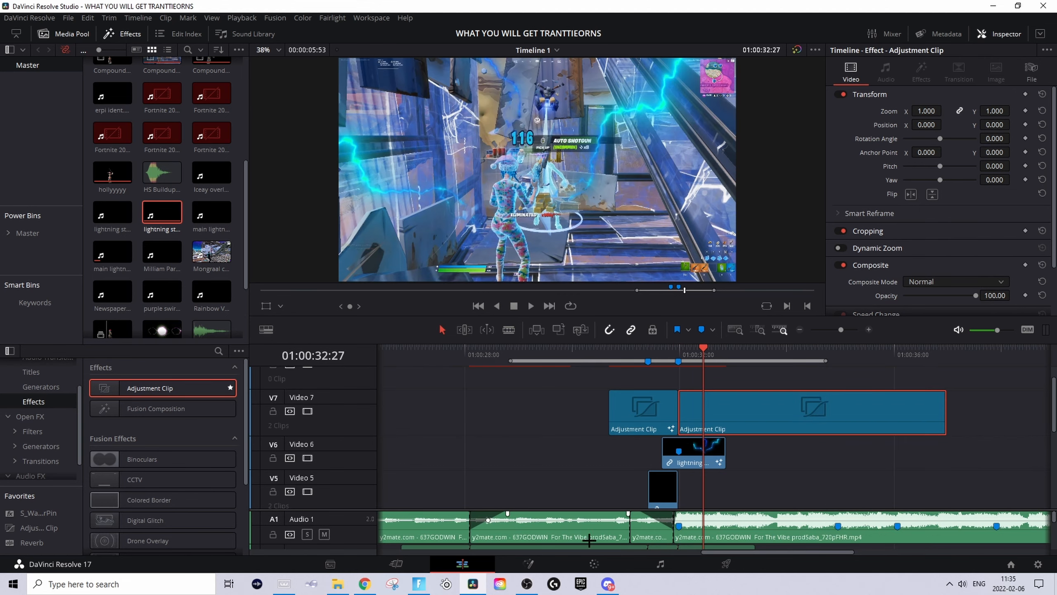
key("shift+5")
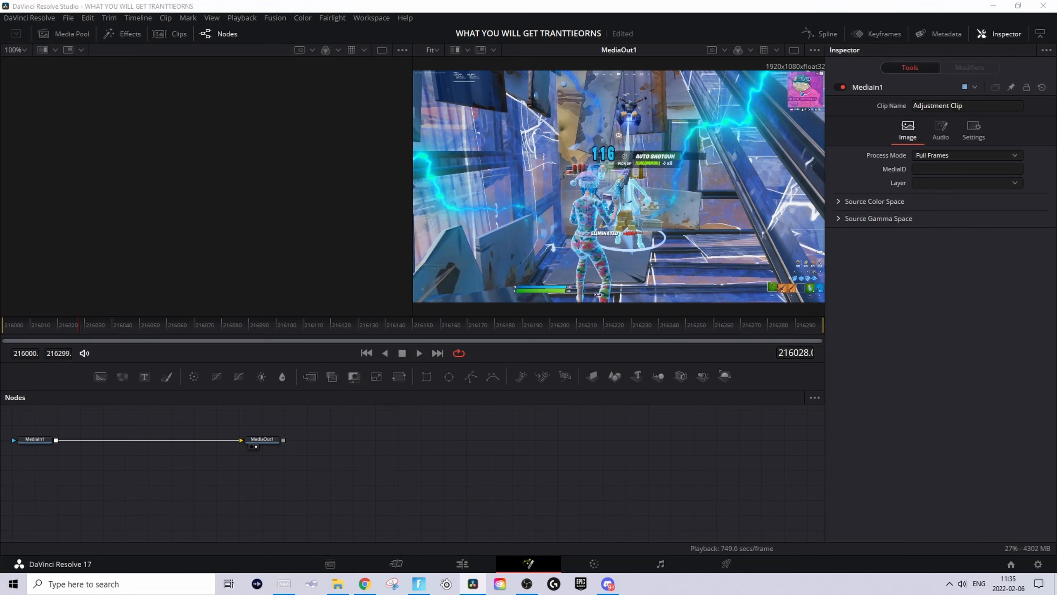
left_click_drag(500, 408, 128, 456)
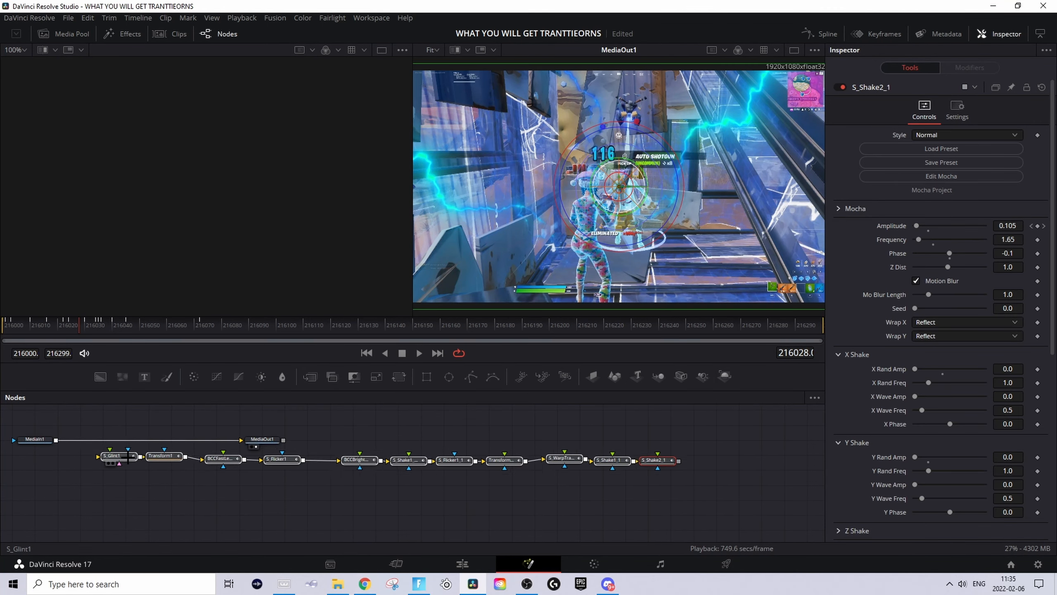
left_click_drag(267, 440, 99, 456)
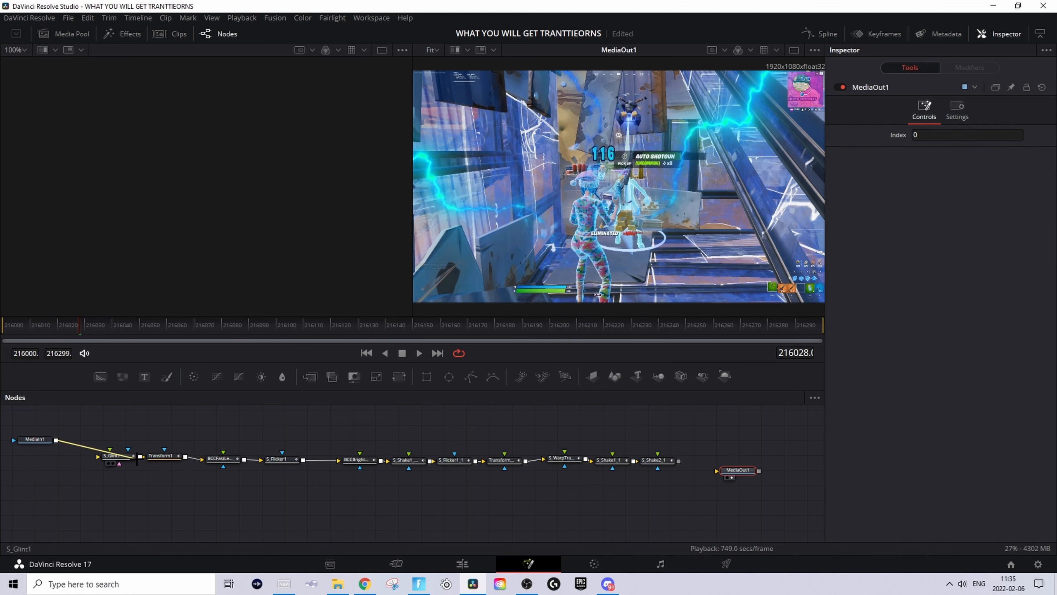
left_click_drag(678, 461, 717, 471)
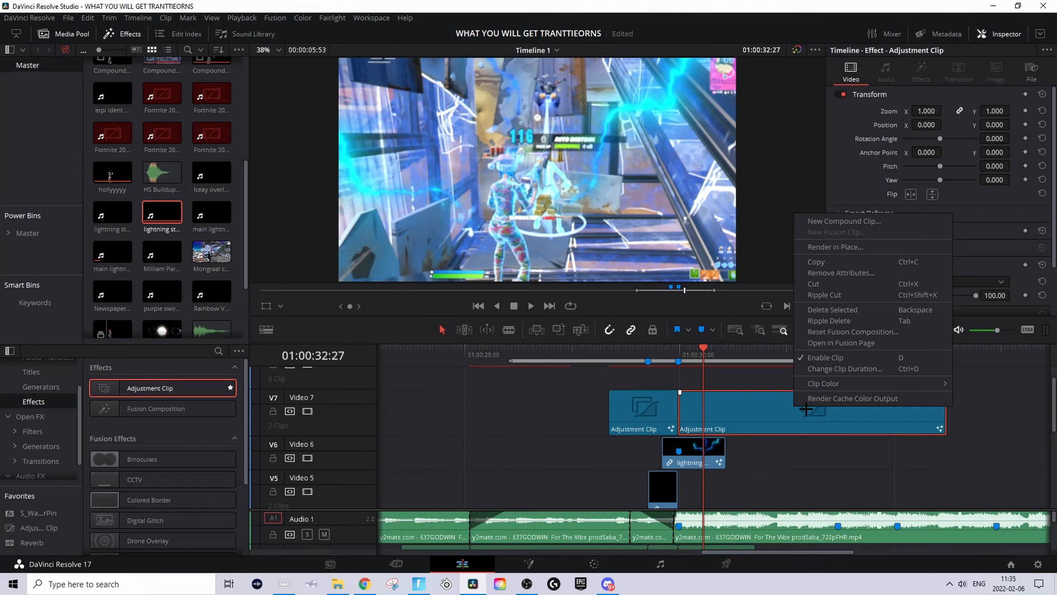
left_click(770, 348)
left_click(672, 347)
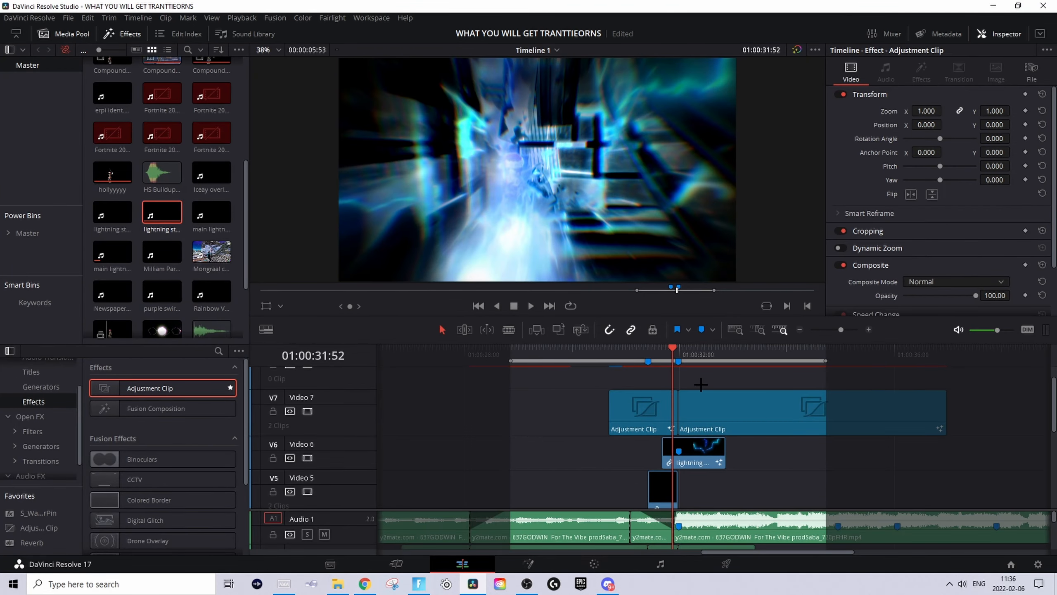